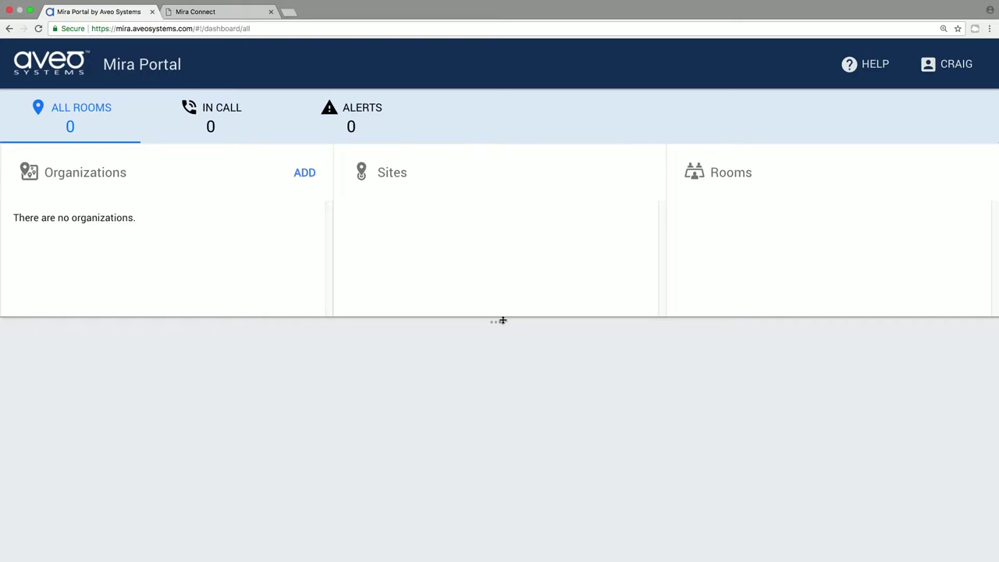
Step: Create the organization My Customer
click(304, 172)
text(M)
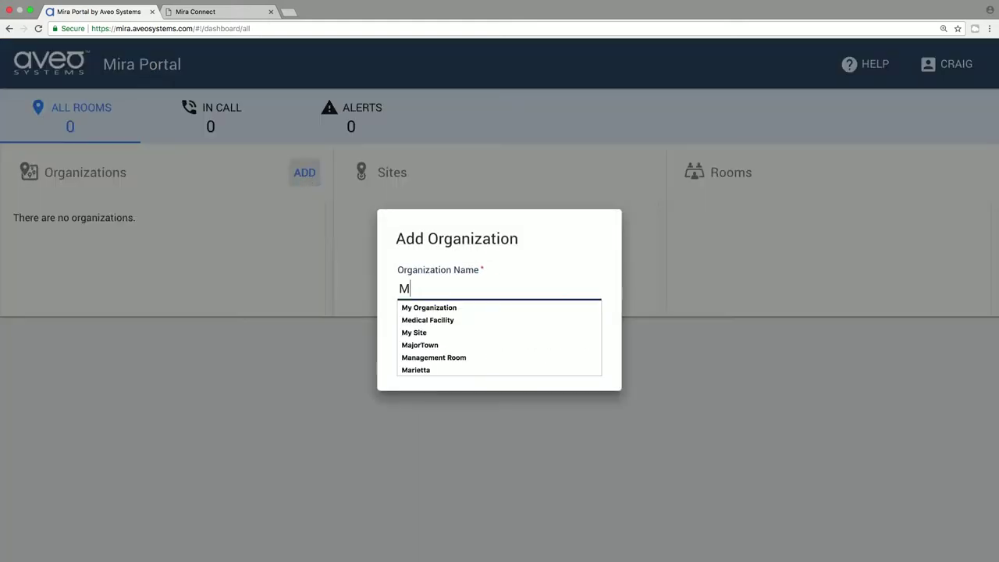
text(y Customer)
key(Return)
Step: Add the site HQ to My Customer and the room BoardRoom under HQ
click(638, 172)
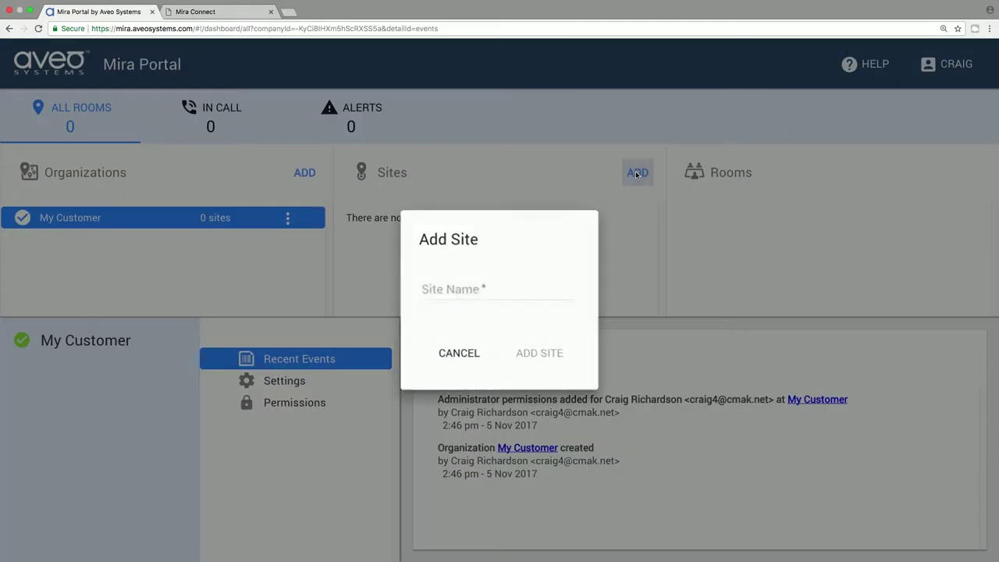
text(HQ)
key(Return)
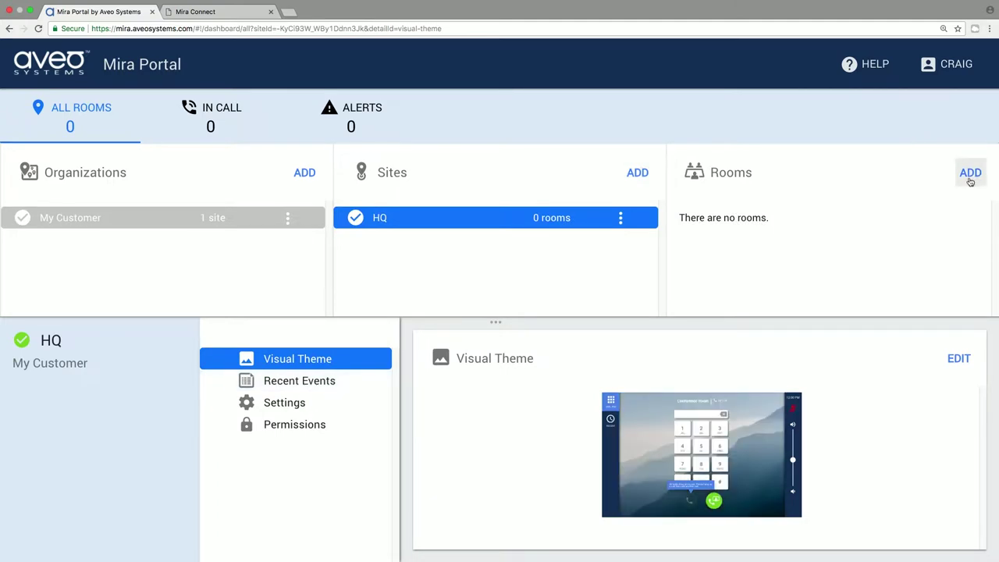
click(971, 172)
text(BoardRoom)
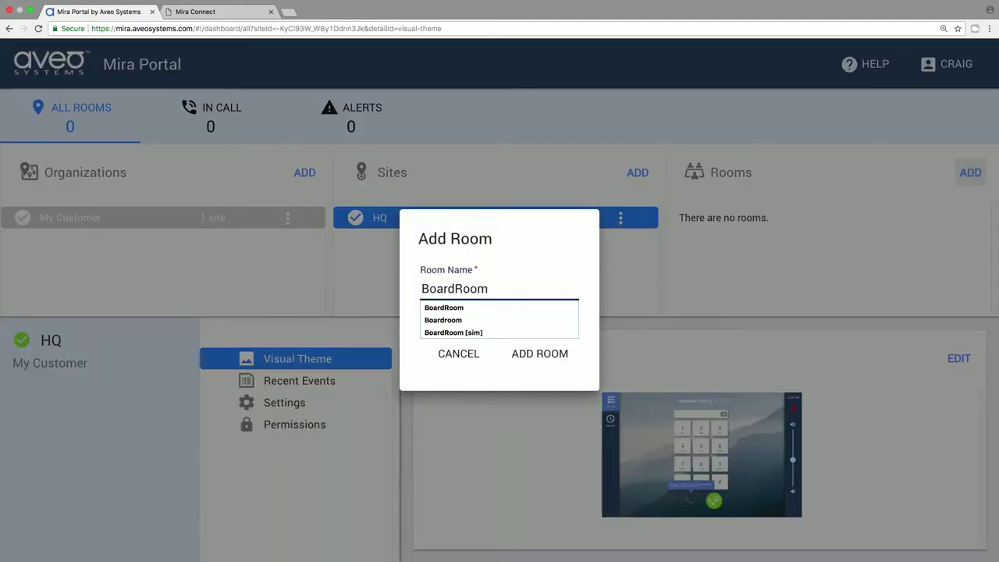
key(Return)
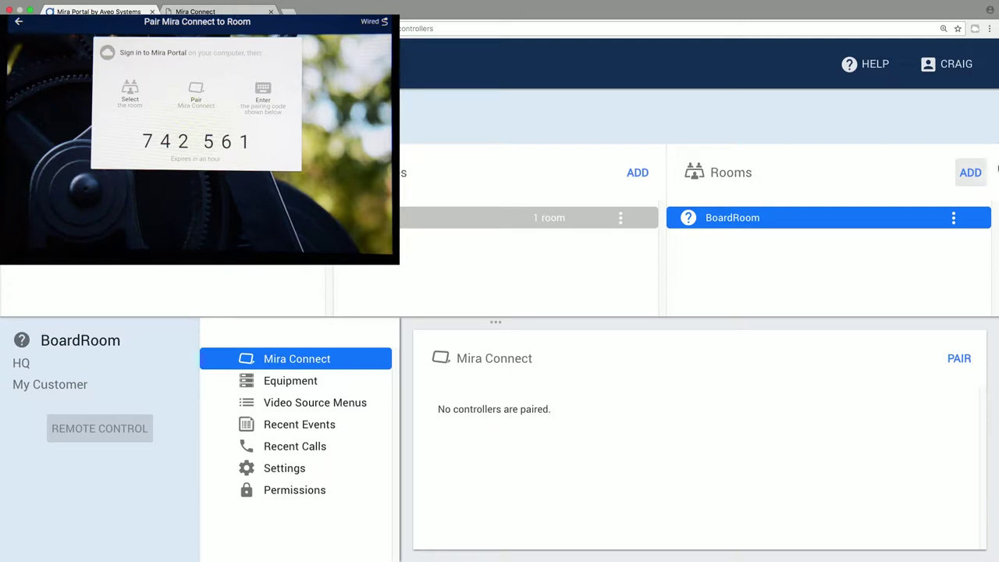
Step: Pair the Mira Connect panel to BoardRoom by entering the six-digit code shown on the device
click(946, 358)
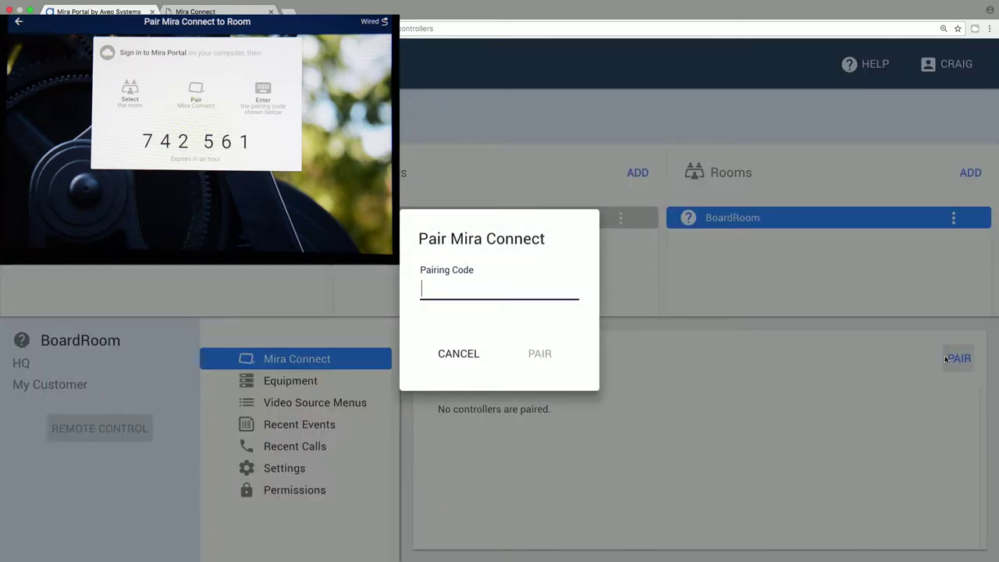
text(74256)
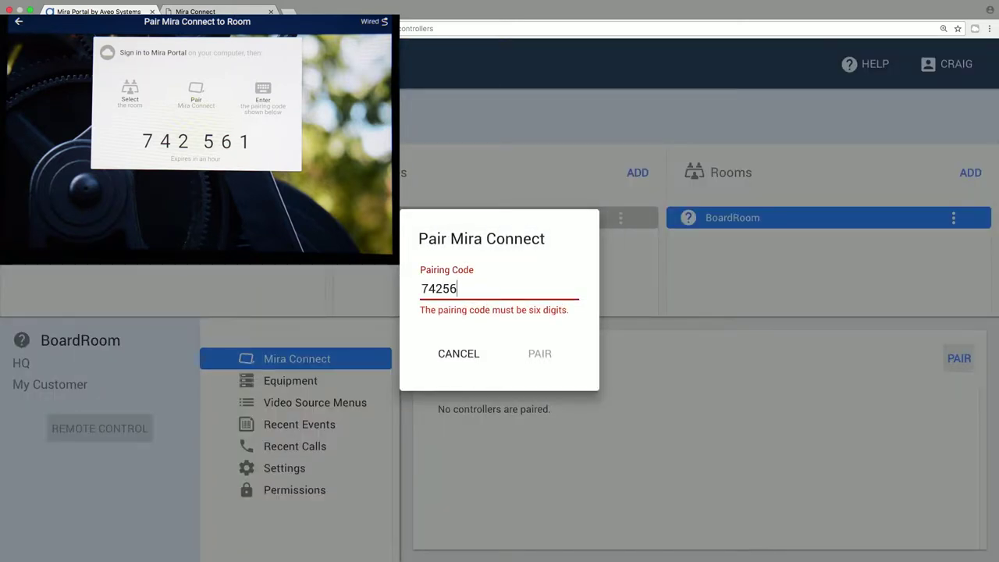
text(1)
key(Return)
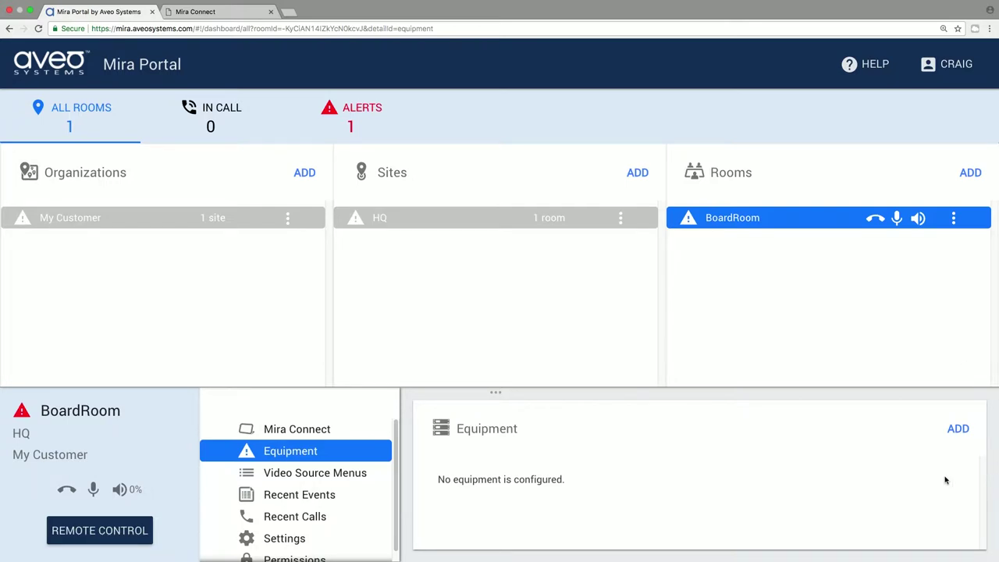
Step: Add a simulated Polycom SoundStructure DSP to BoardRoom's equipment
click(957, 429)
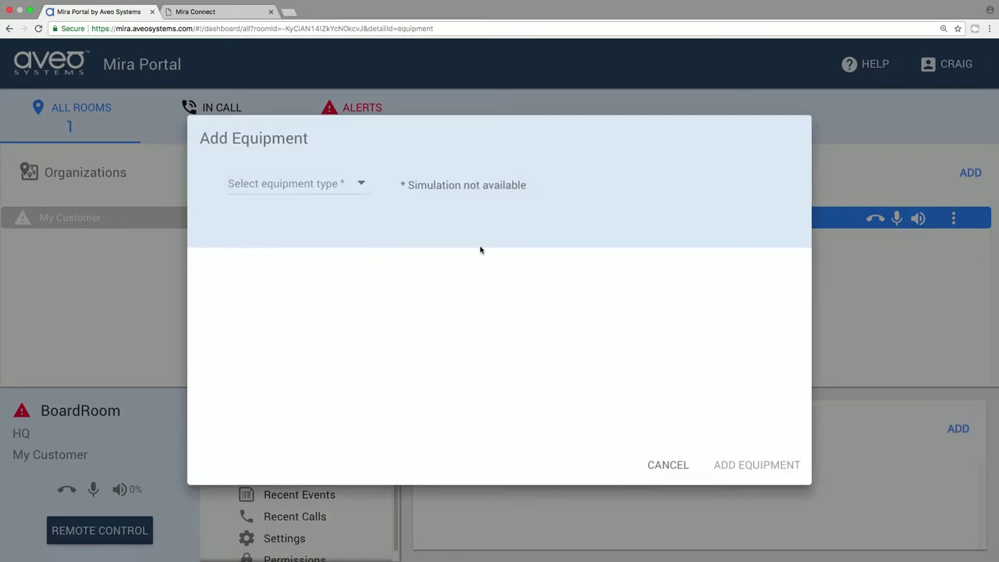
click(341, 188)
click(323, 232)
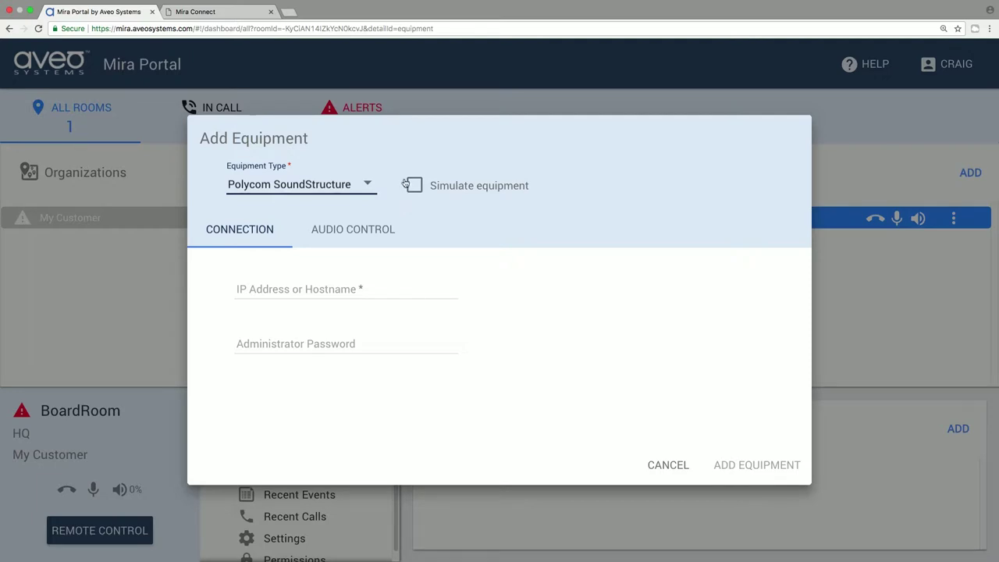
click(422, 185)
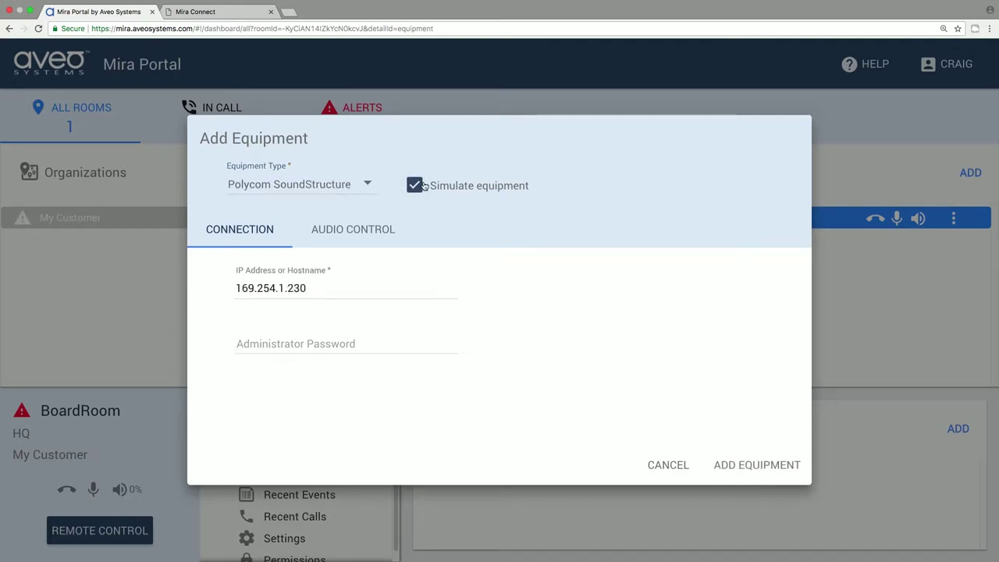
click(728, 463)
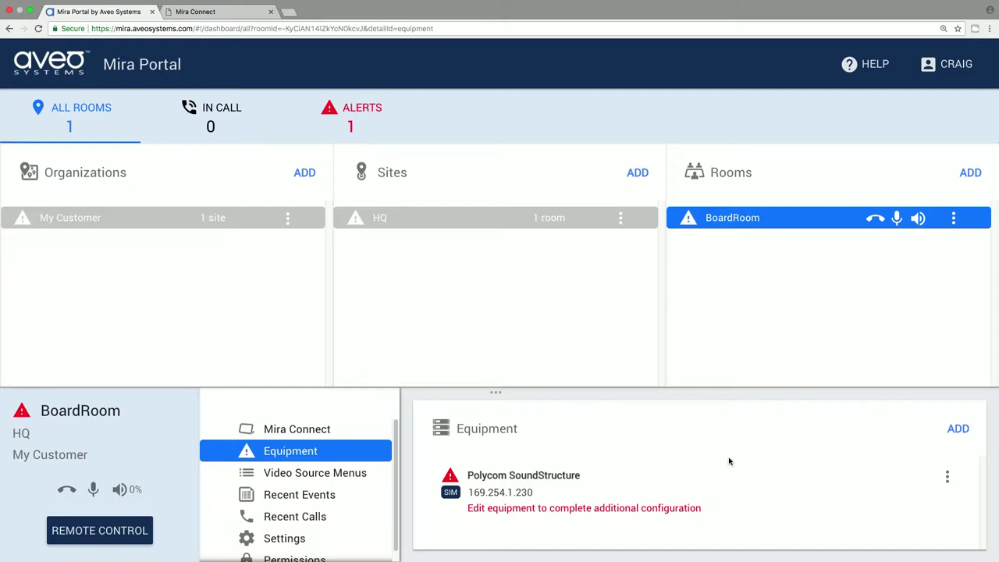
Step: In the SoundStructure's audio control settings, assign the Mics group to microphone mute
click(948, 482)
click(948, 476)
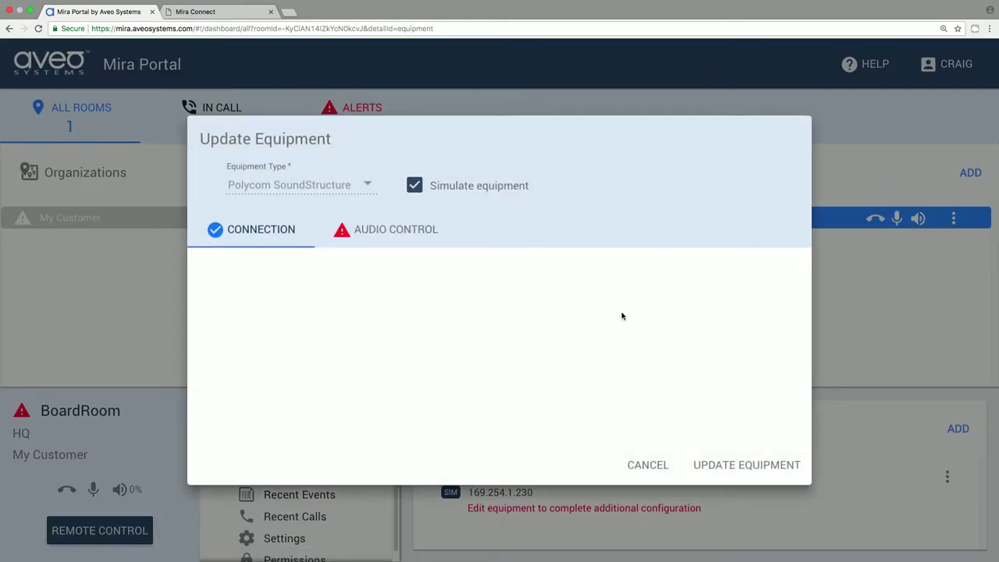
click(419, 234)
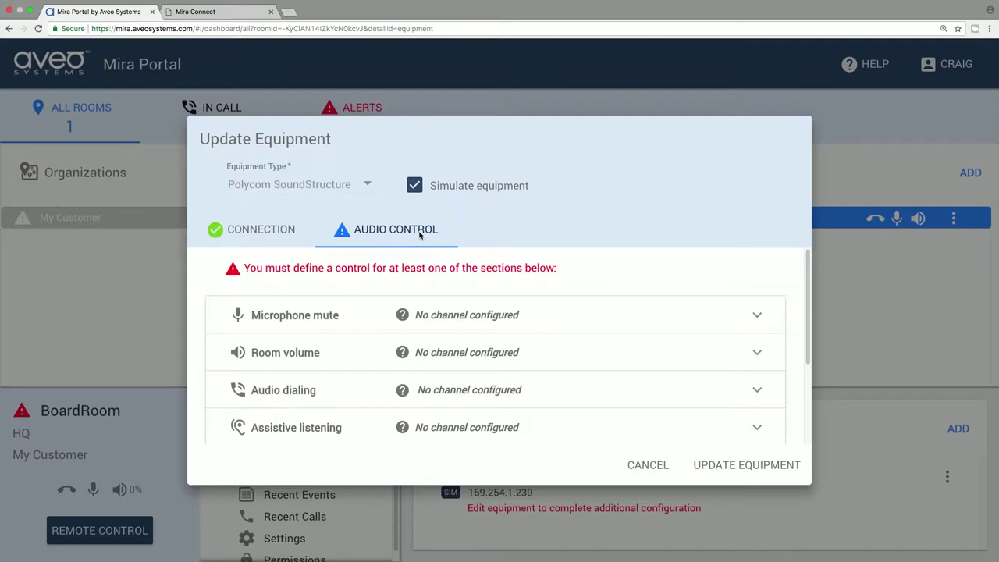
click(422, 310)
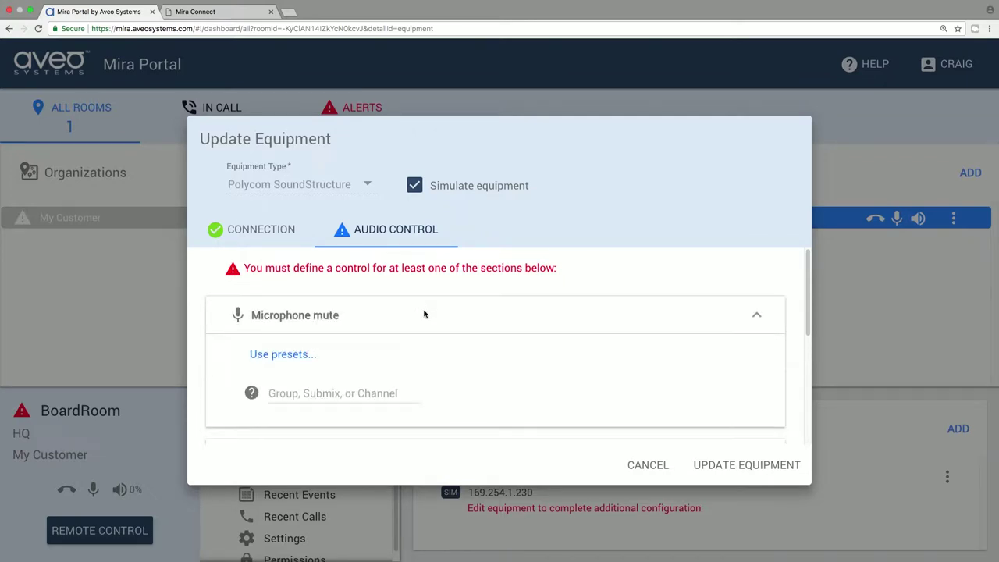
click(305, 385)
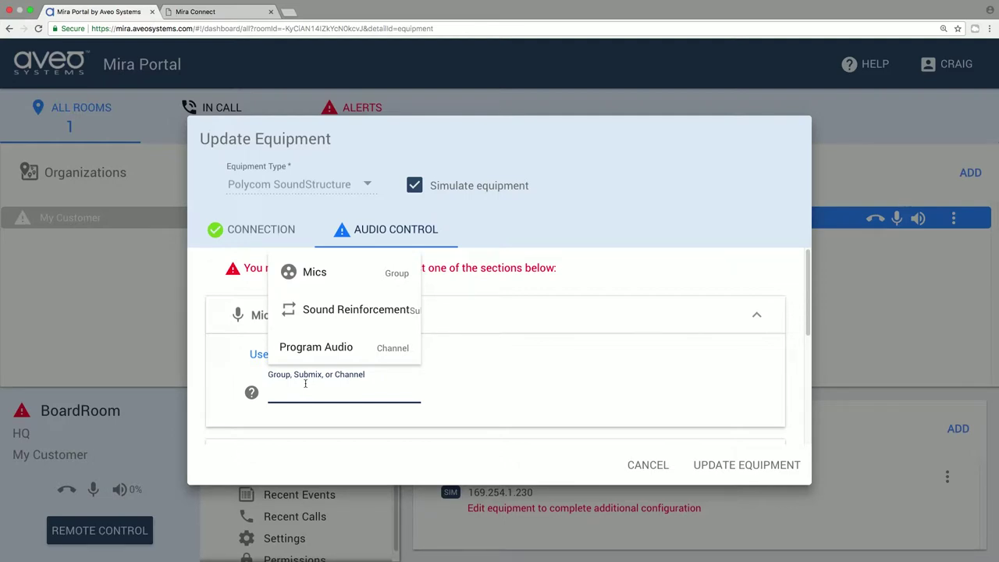
click(314, 272)
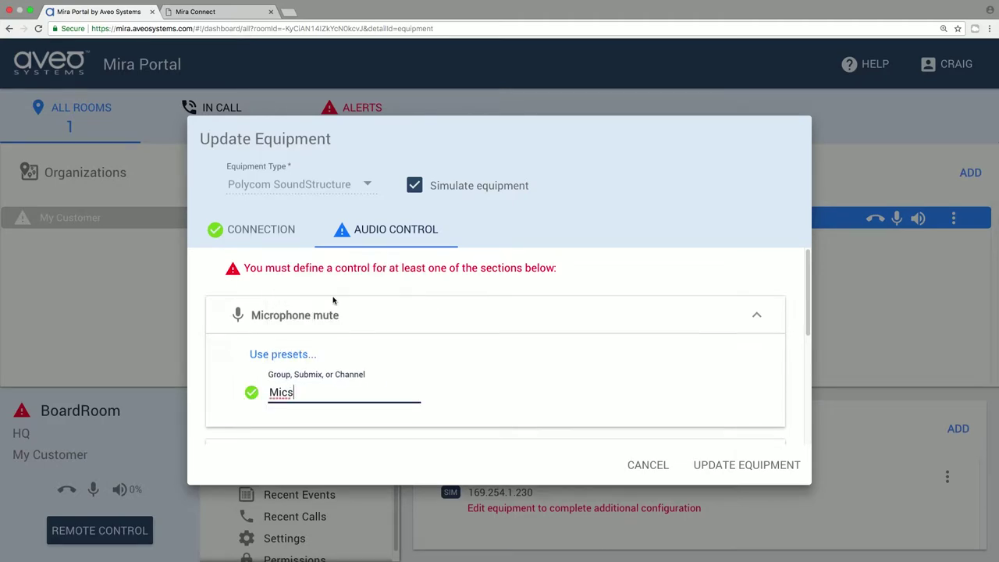
Step: Map room volume to Amplifier and audio dialing to VoIP Out, then update the equipment
scroll(390, 328, down, 3)
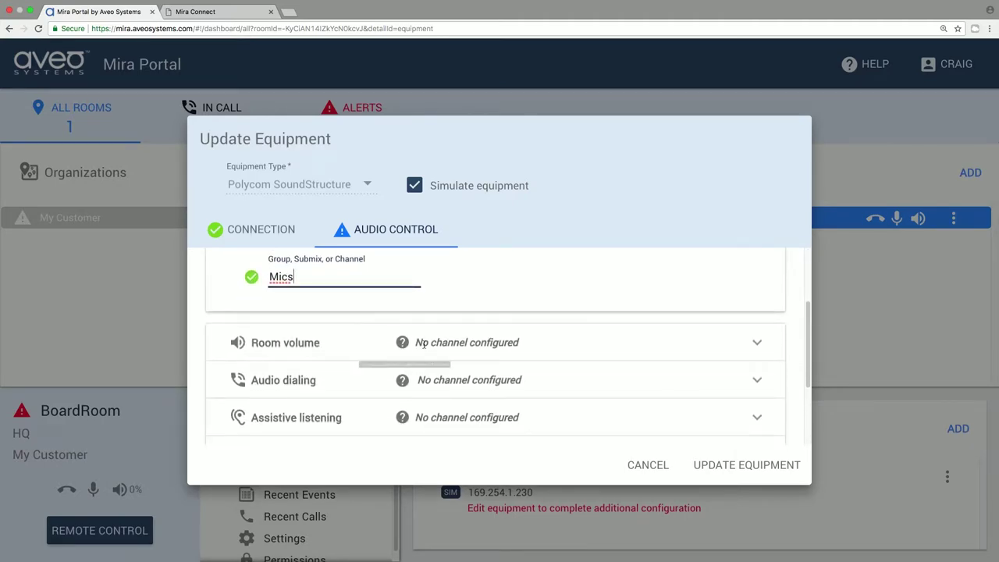
click(428, 342)
click(330, 310)
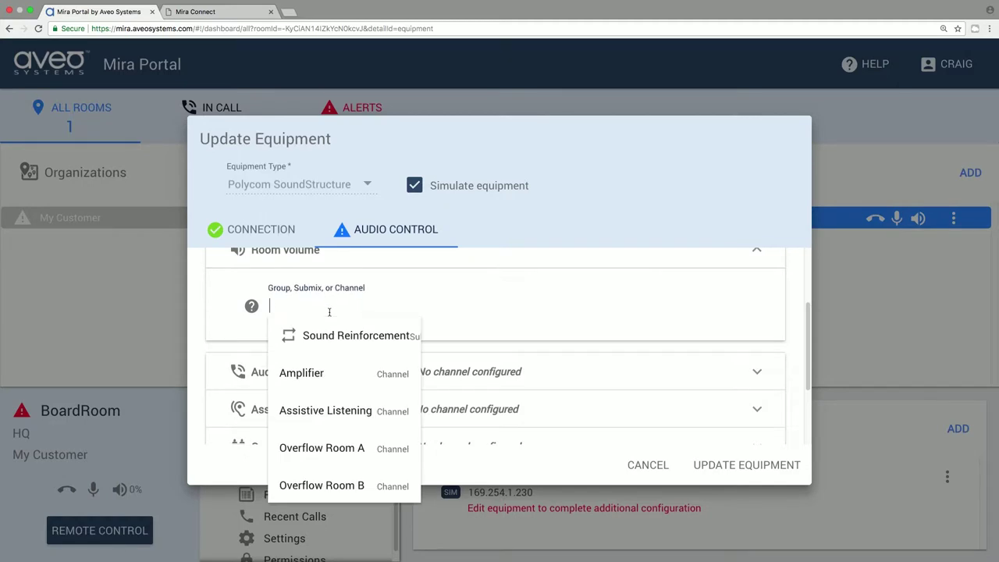
click(319, 372)
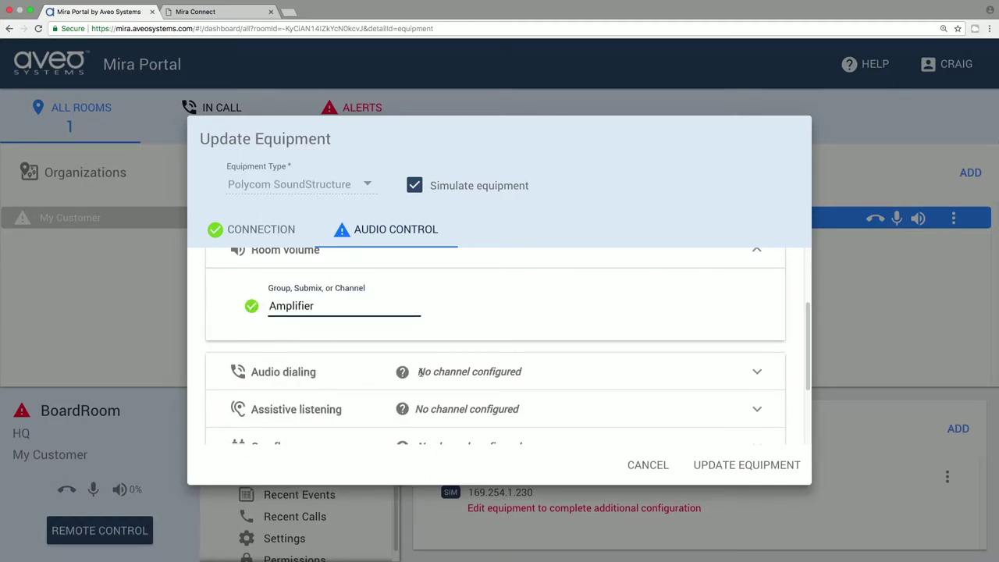
click(392, 335)
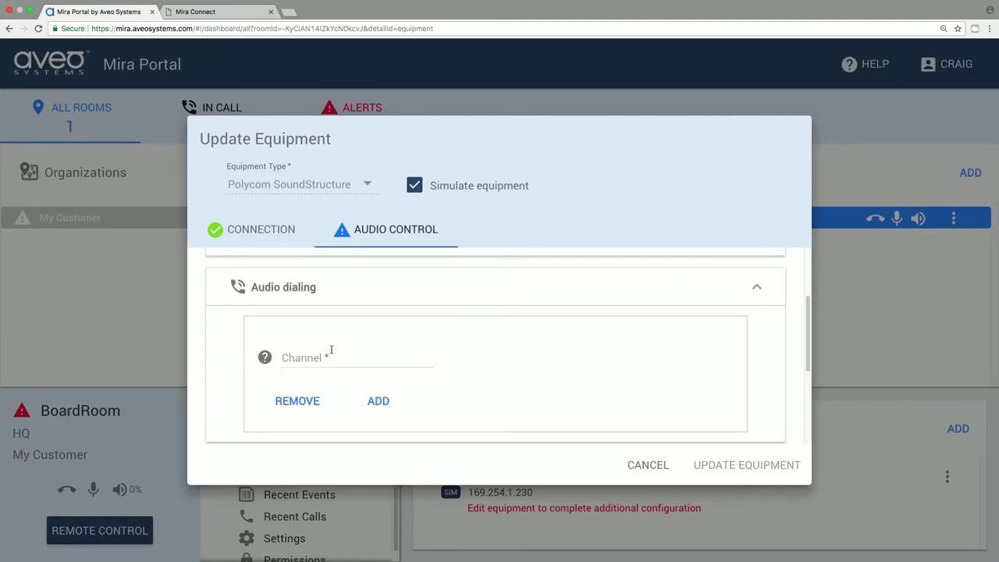
click(327, 352)
click(319, 314)
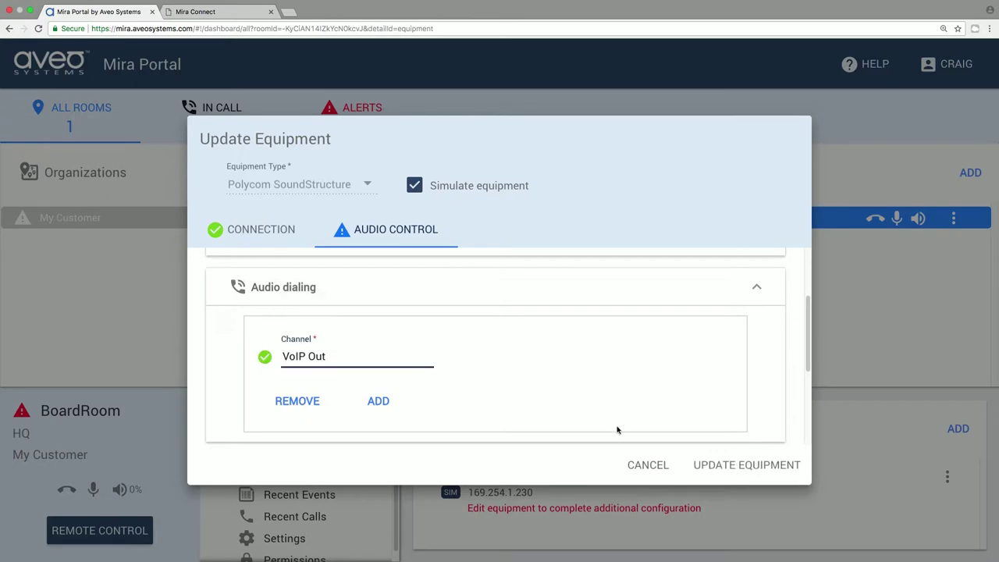
click(724, 466)
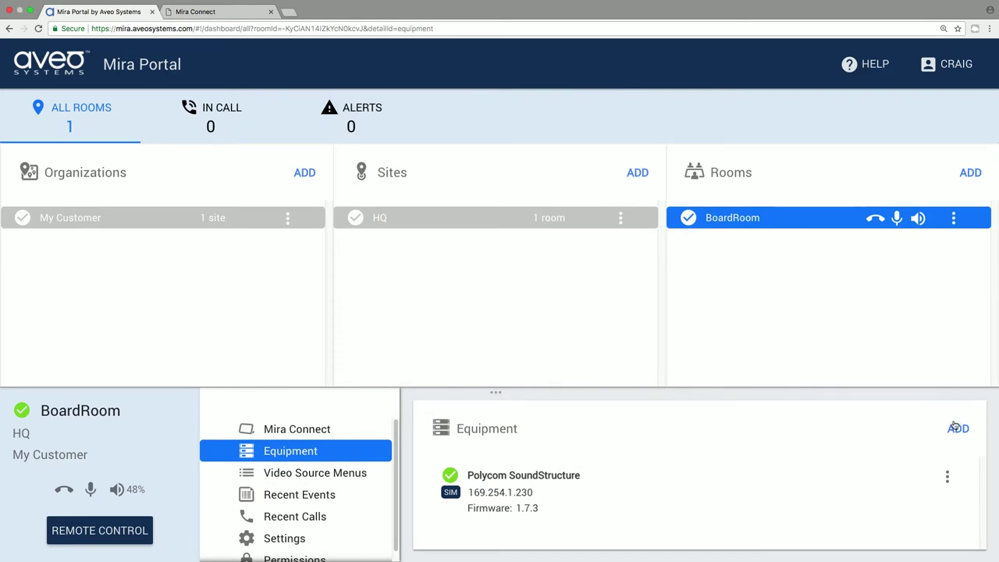
Step: Open the Add Equipment dialog from BoardRoom's Equipment panel
click(957, 428)
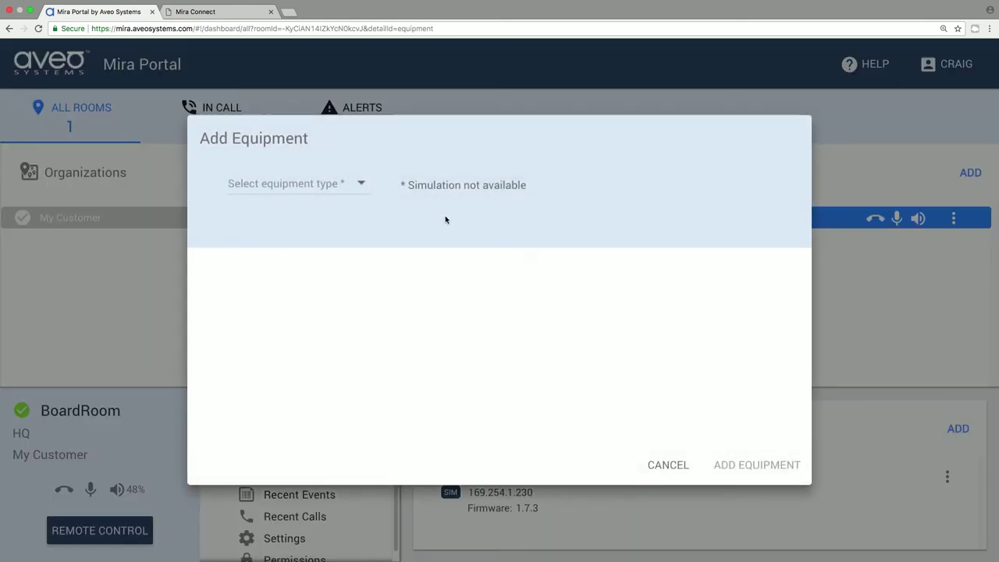
Step: Choose a simulated Polycom RealPresence Group Series codec, model Group 500
click(328, 189)
scroll(320, 266, down, 4)
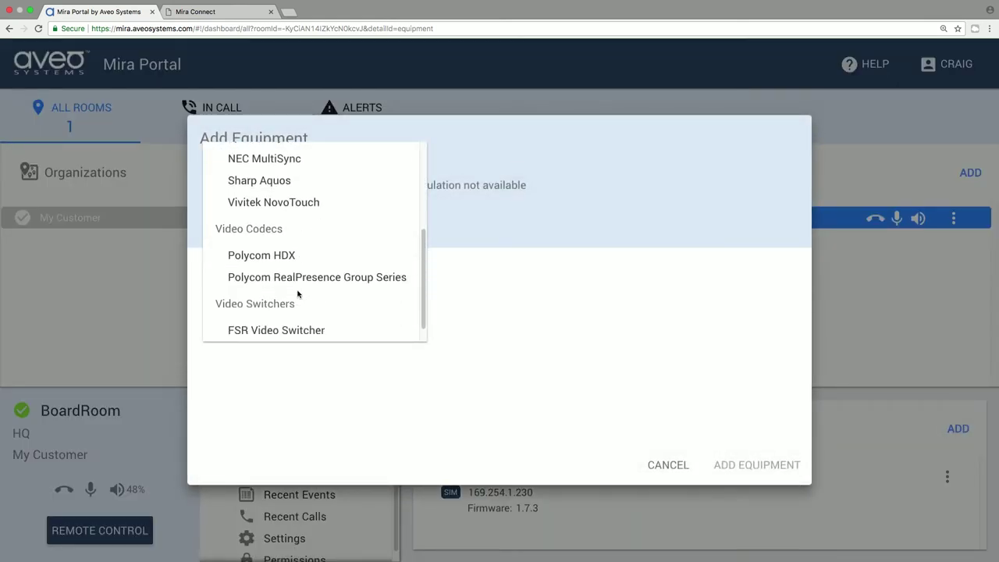
click(308, 275)
click(466, 191)
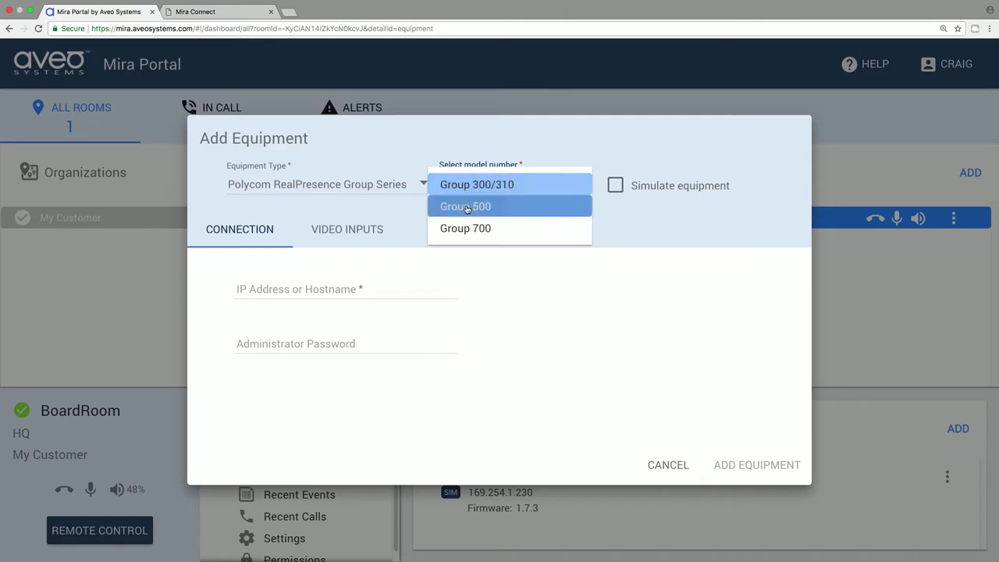
click(461, 206)
click(603, 187)
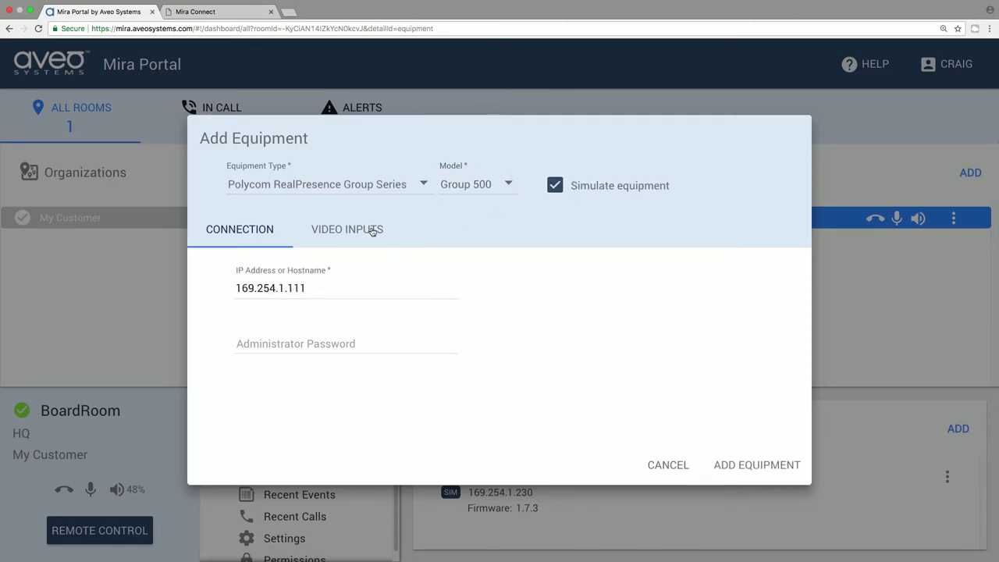
Step: Offer the HDMI / VGA input as a LAPTOP source described 'Powerpoint', and add the codec
click(373, 230)
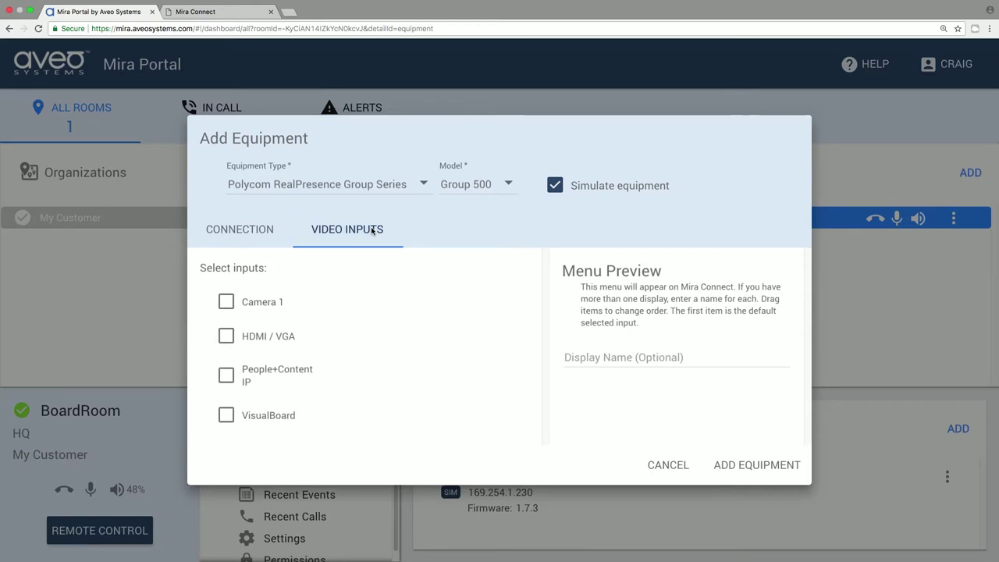
click(225, 337)
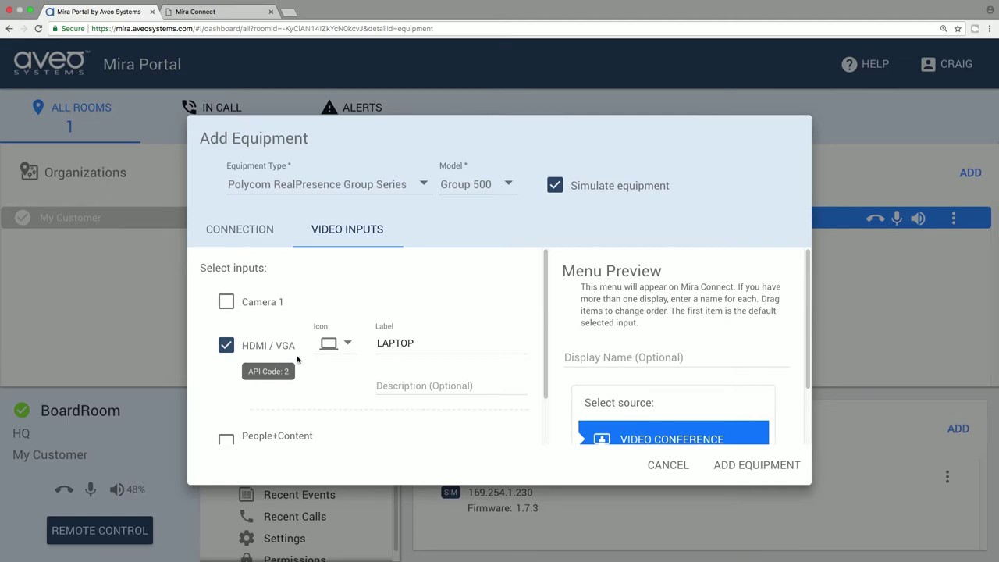
click(401, 383)
text(Powerpoint)
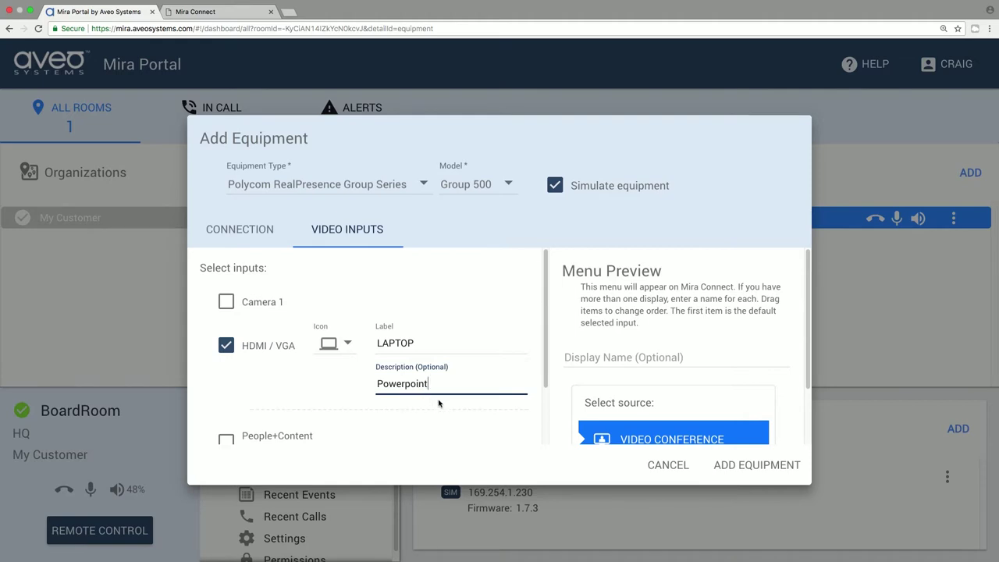
click(727, 467)
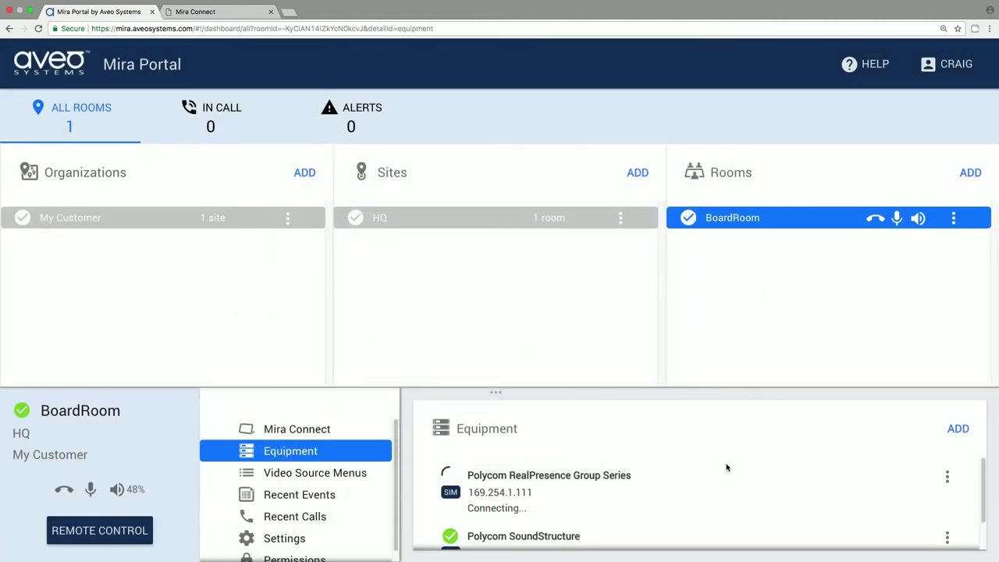
Step: Start a new simulated Sharp Aquos LC-60LE661U display and show its video input settings
click(958, 429)
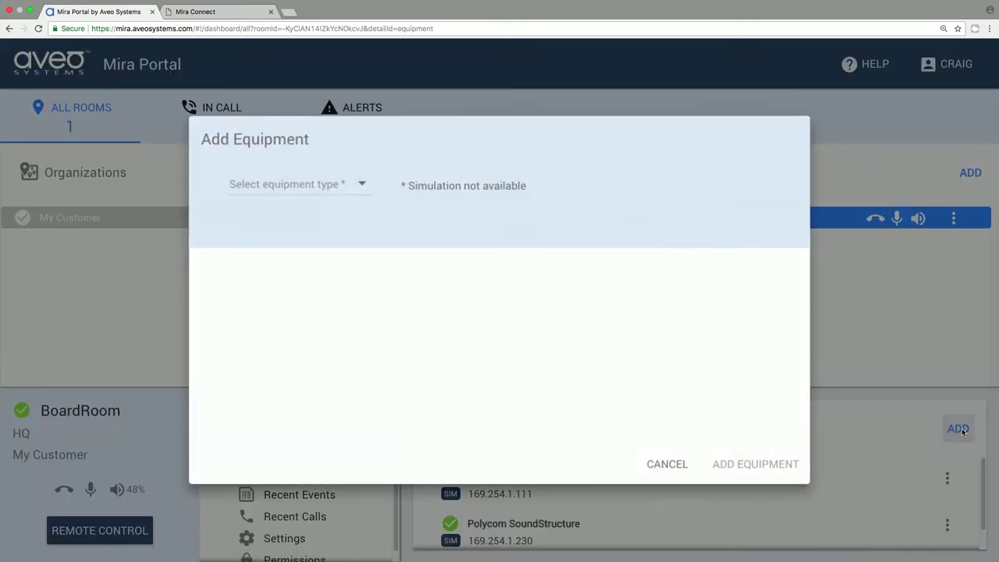
click(337, 186)
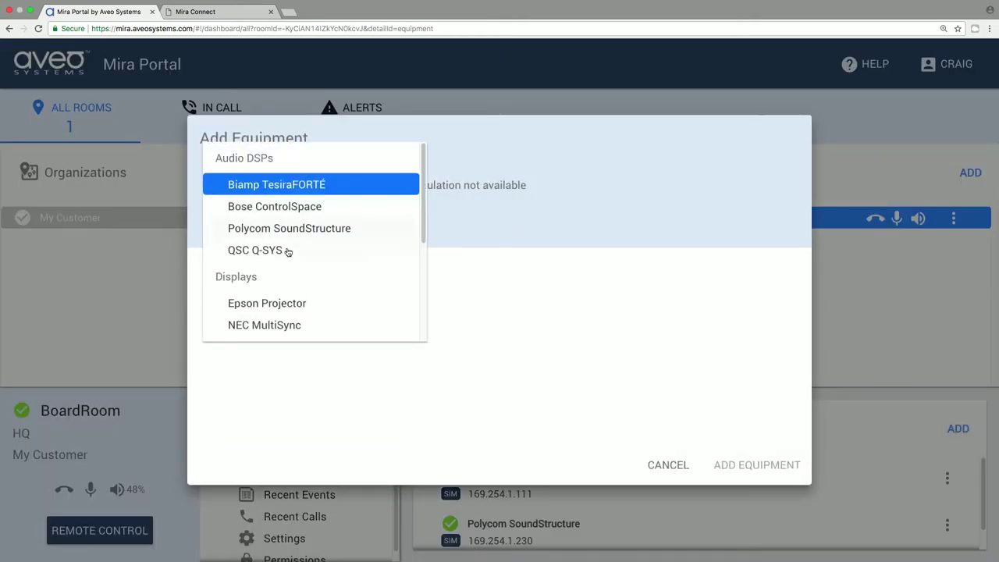
scroll(286, 250, down, 3)
click(286, 250)
click(373, 187)
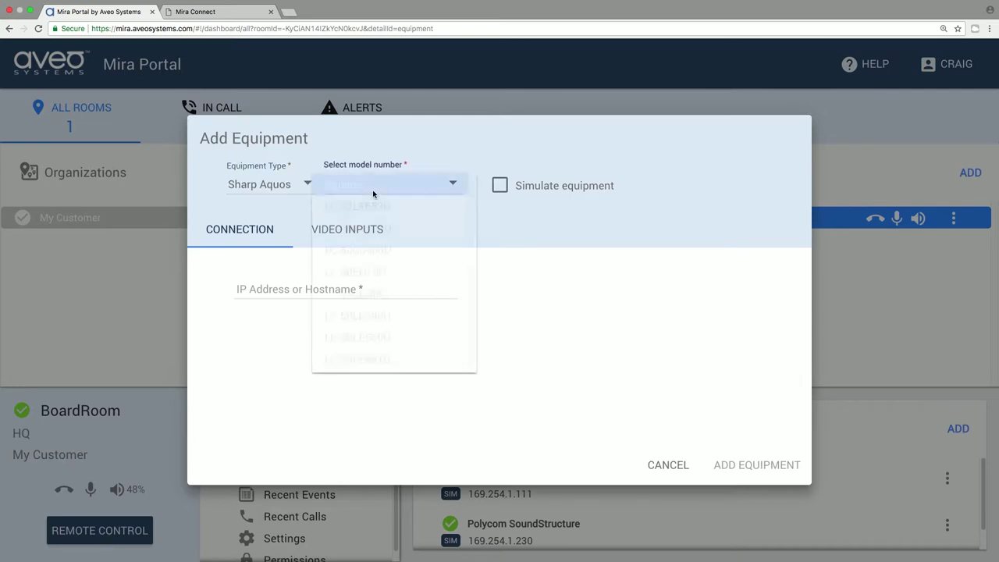
click(350, 356)
click(481, 189)
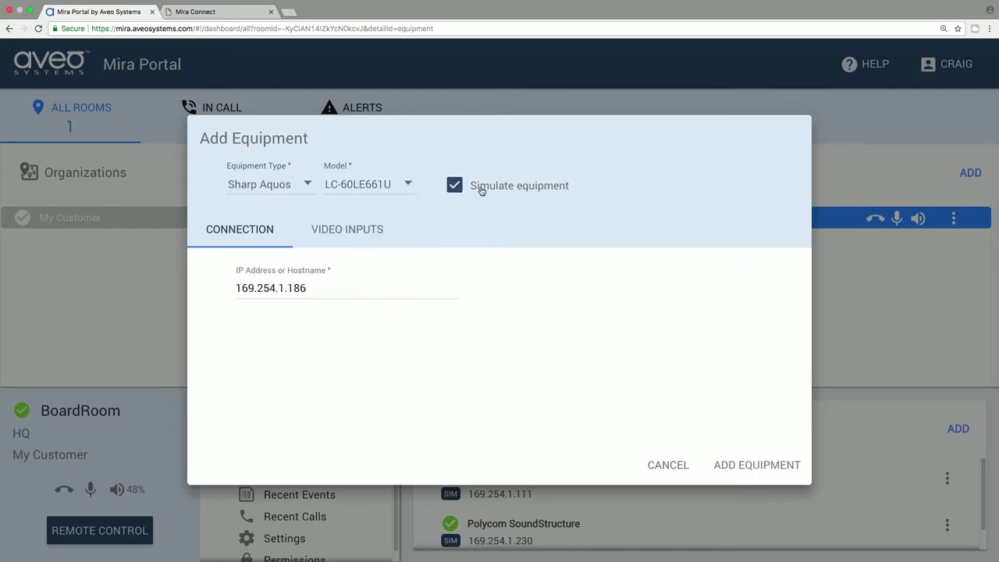
click(359, 229)
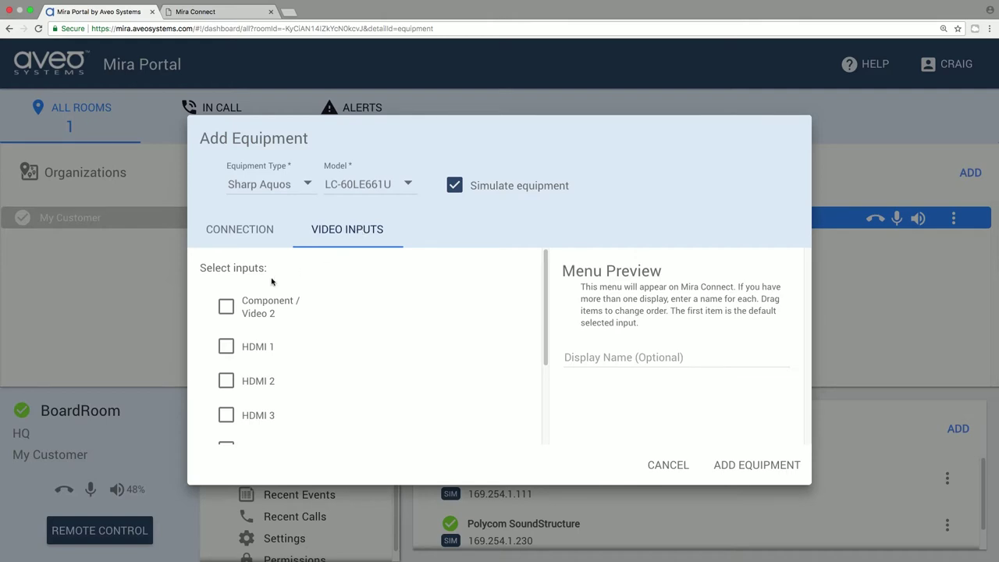
Step: Enable HDMI 1 and feed it from sources connected to other equipment
click(232, 346)
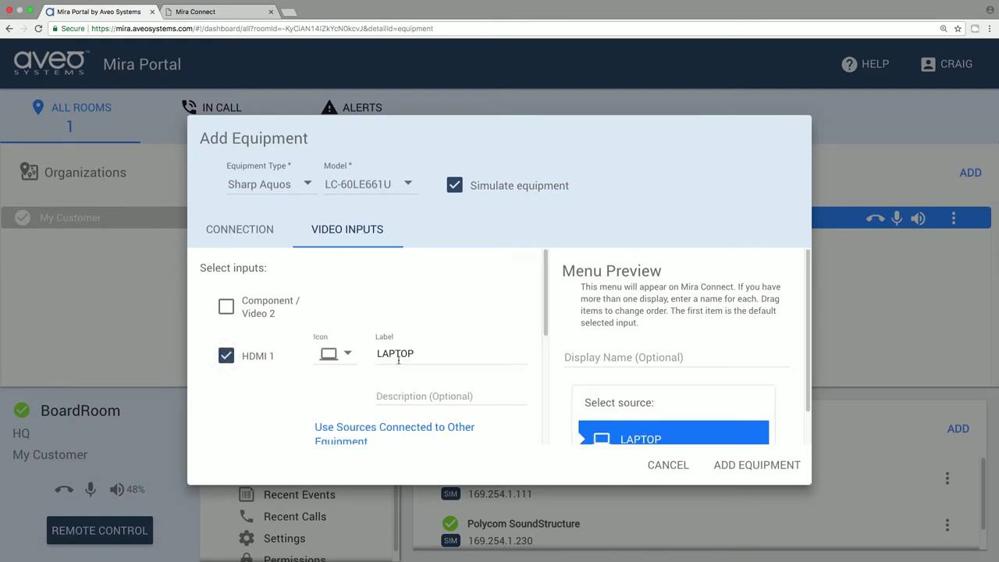
scroll(398, 360, down, 2)
click(393, 334)
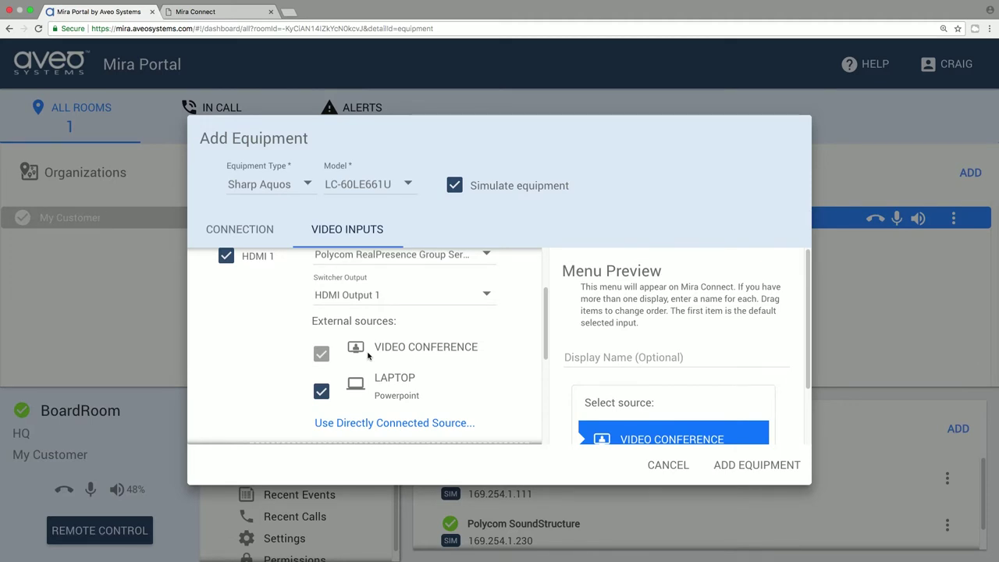
Step: Enable HDMI 2 with a television icon, label 'TV TUNER', description 'Comcast Cable', and add the display
scroll(289, 375, down, 3)
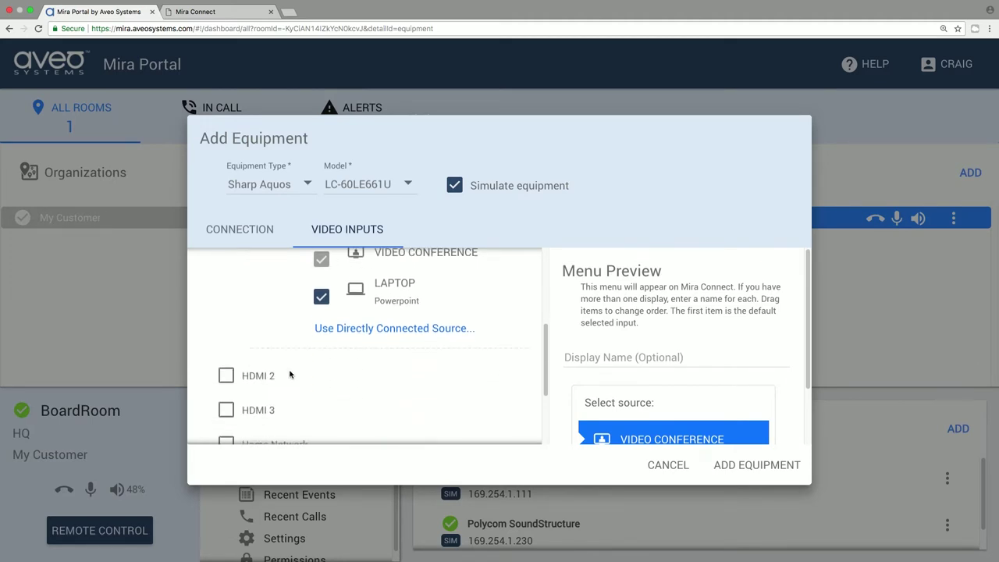
click(232, 365)
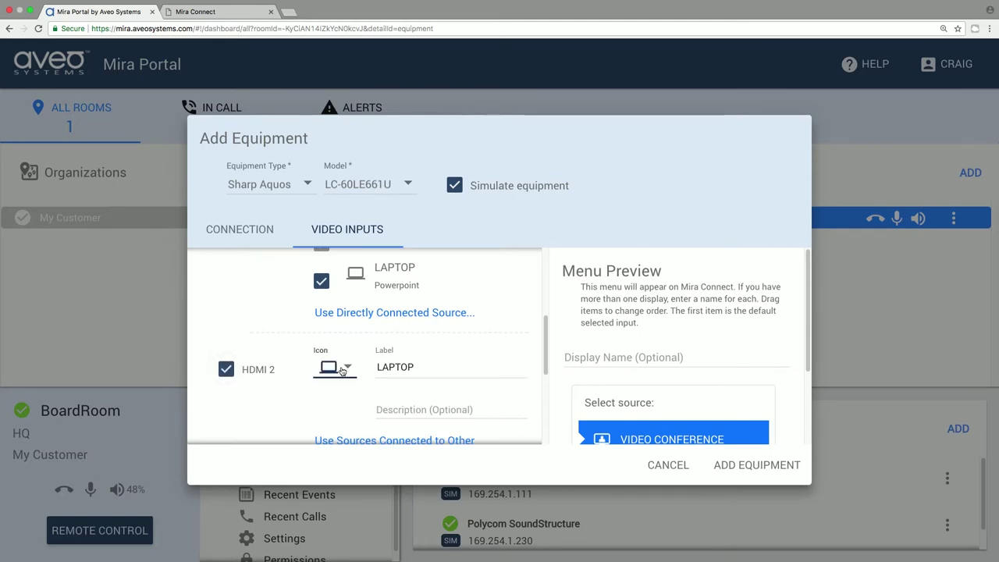
click(341, 370)
click(324, 433)
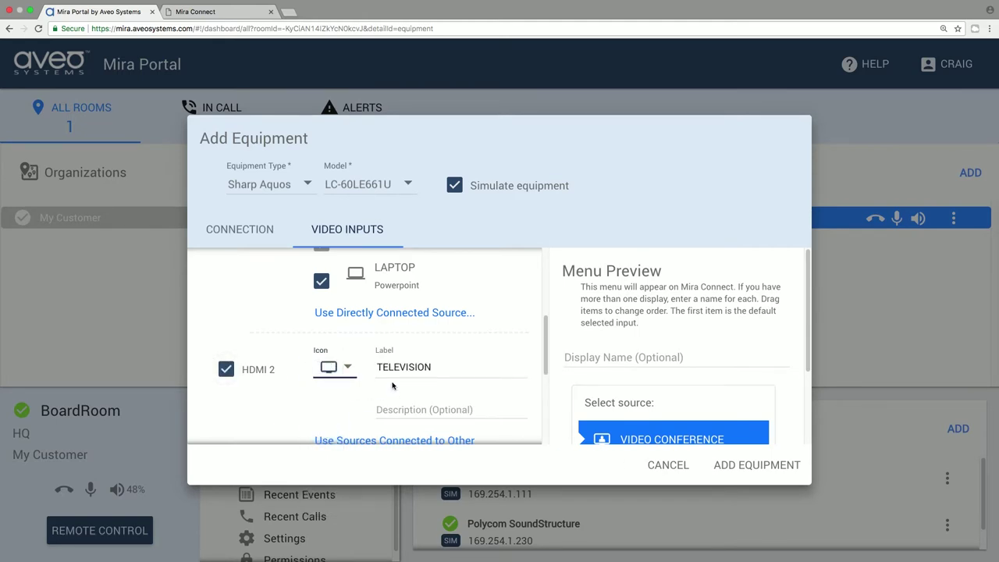
double_click(403, 367)
text(TV T)
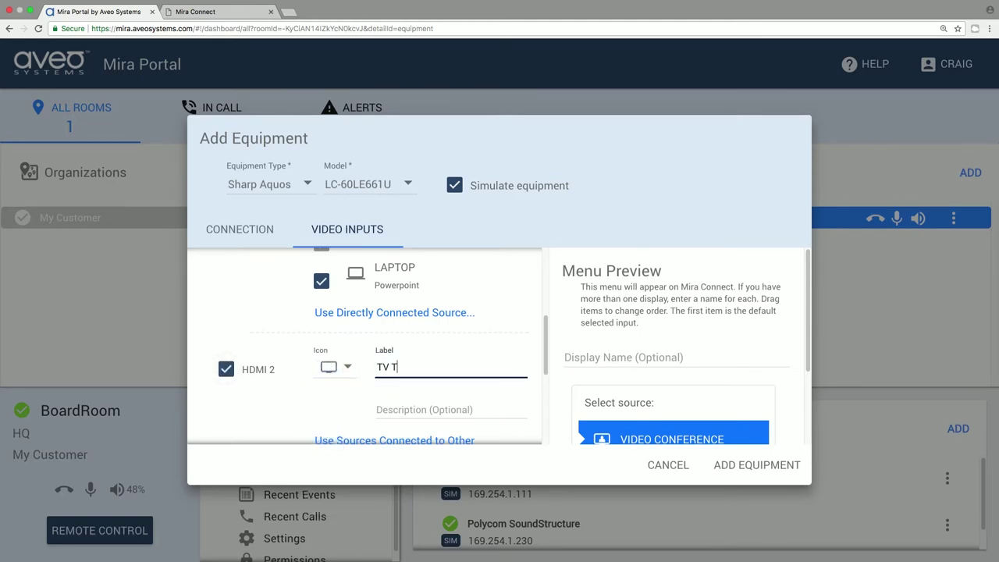
text(UNER)
key(Tab)
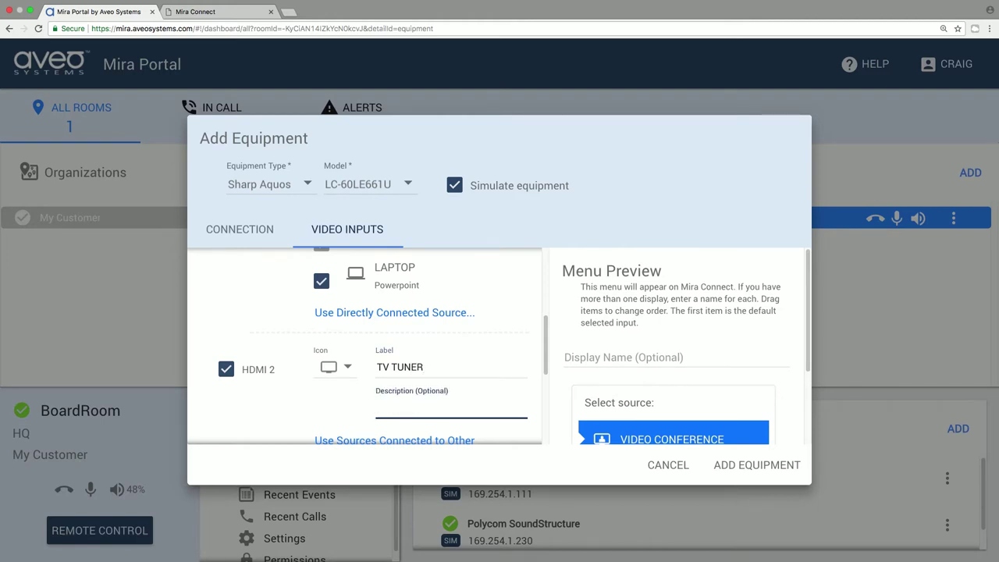
text(Comcast Cable)
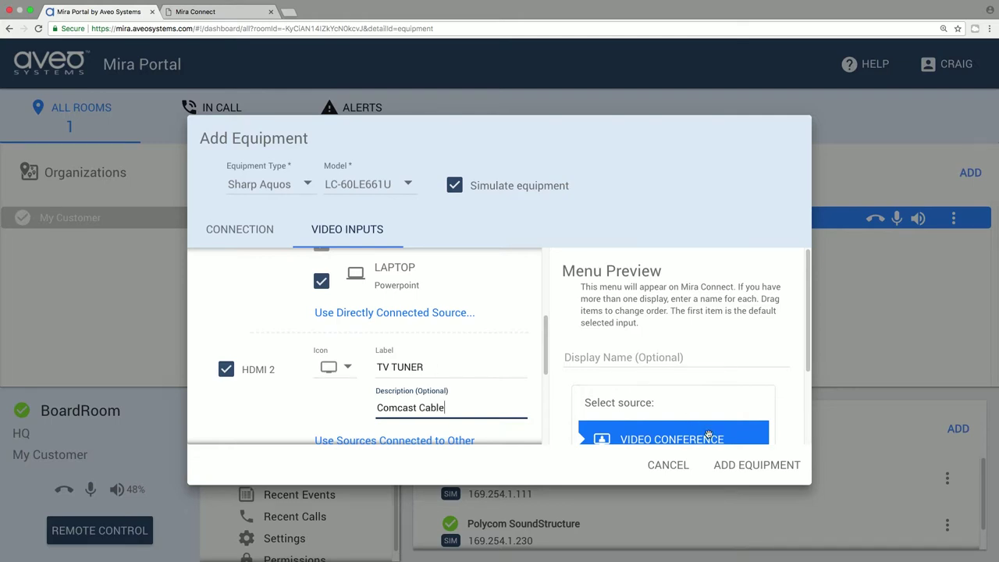
click(754, 467)
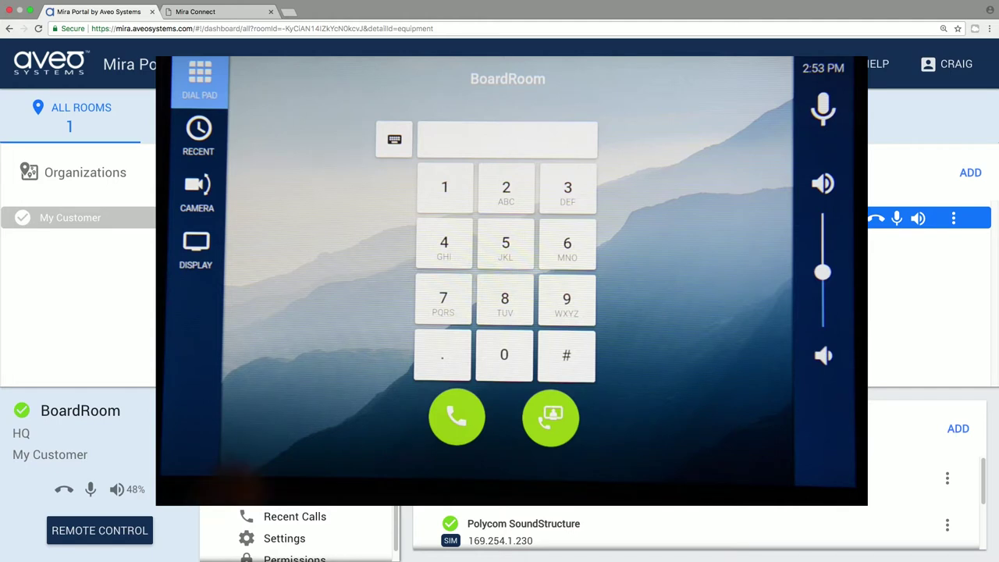
Step: Show BoardRoom's display controls using DISPLAY in the Mira Connect sidebar
click(196, 248)
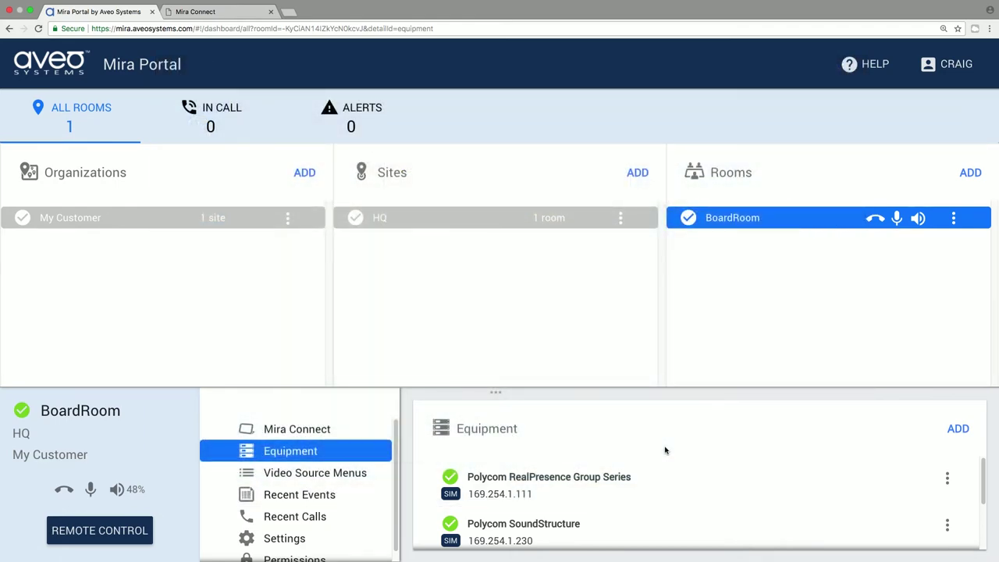
Step: Save HQ's visual theme with the atlanta_skyline_night.jpg background and the white Aveo logo
click(443, 224)
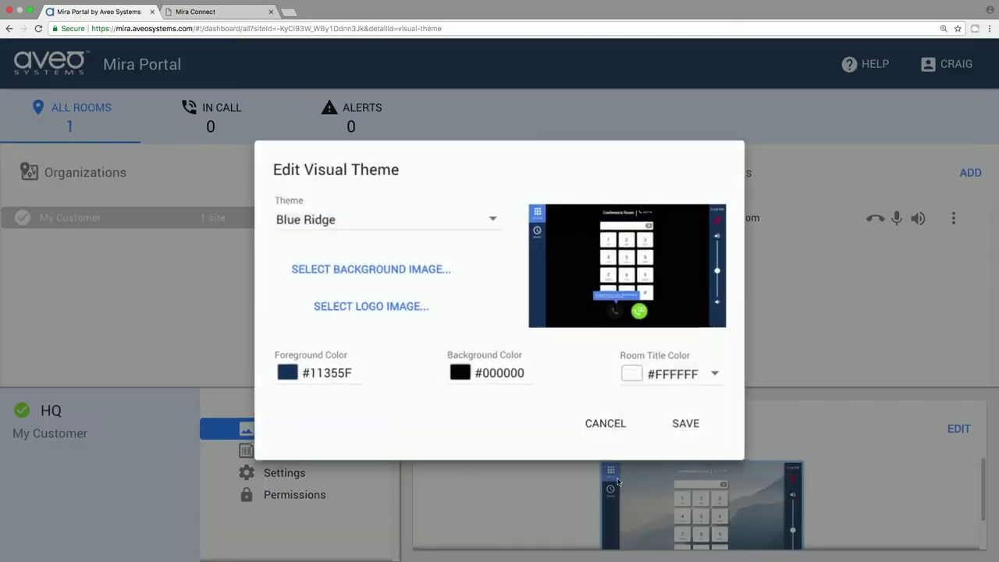
click(633, 492)
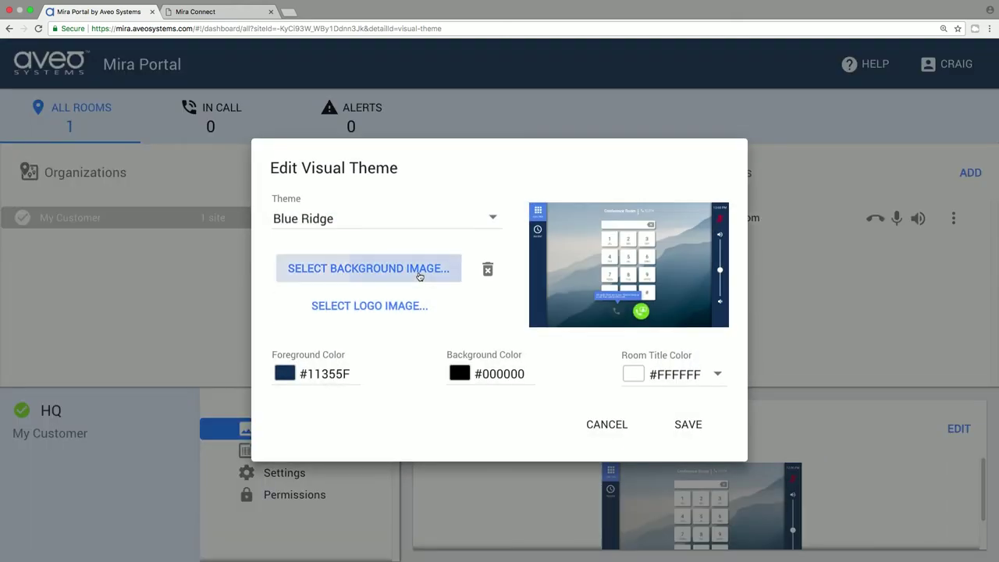
click(419, 276)
double_click(405, 40)
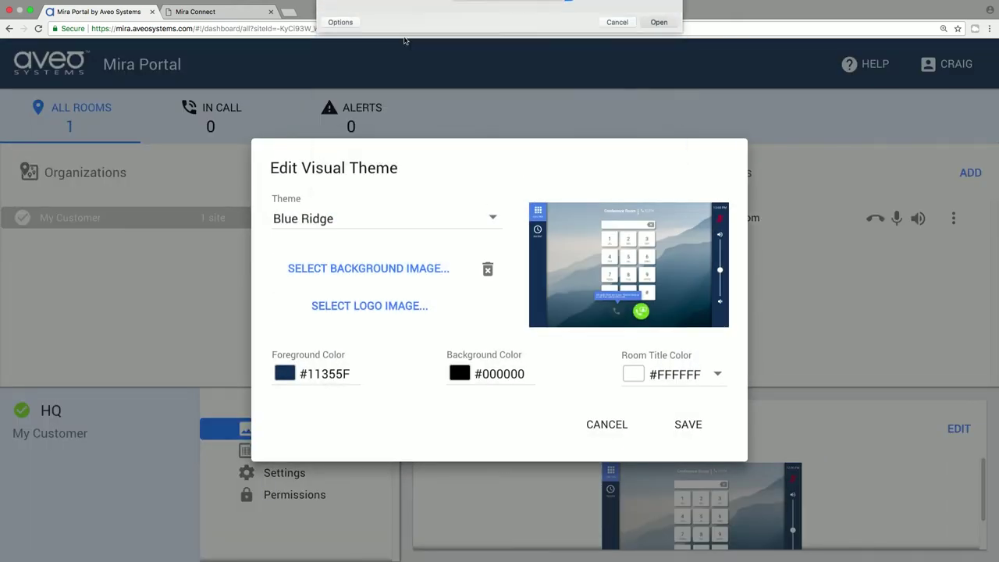
click(403, 306)
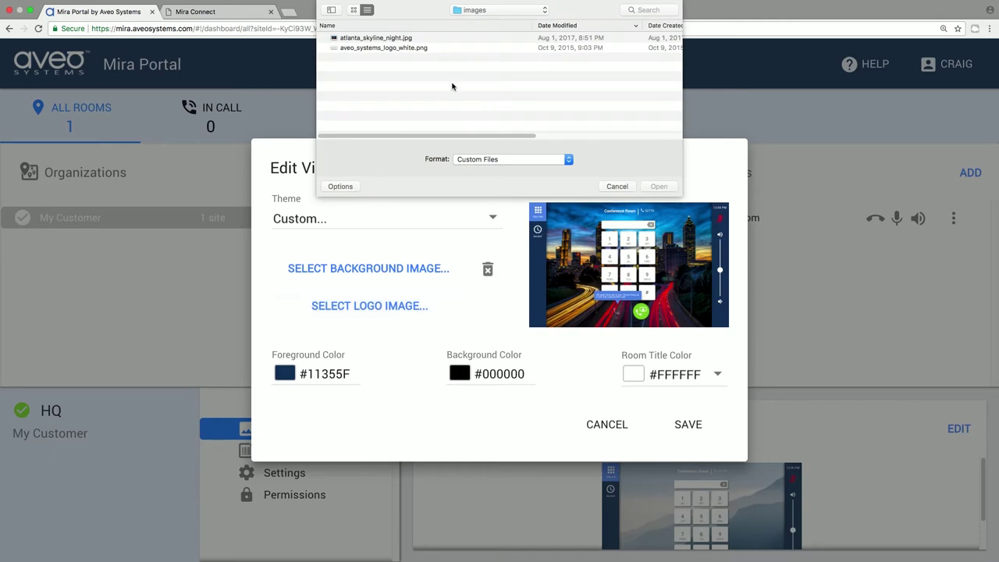
double_click(422, 48)
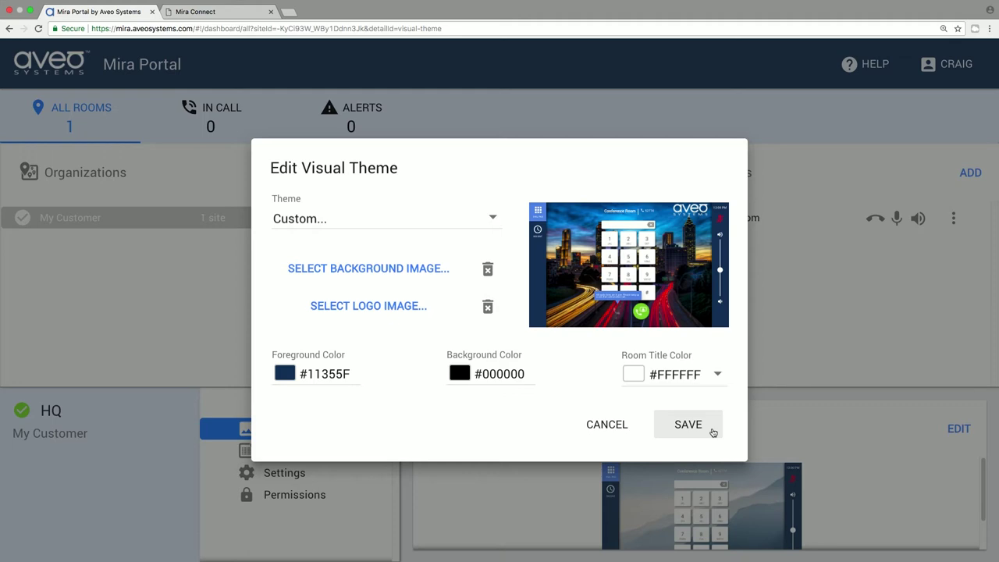
click(688, 425)
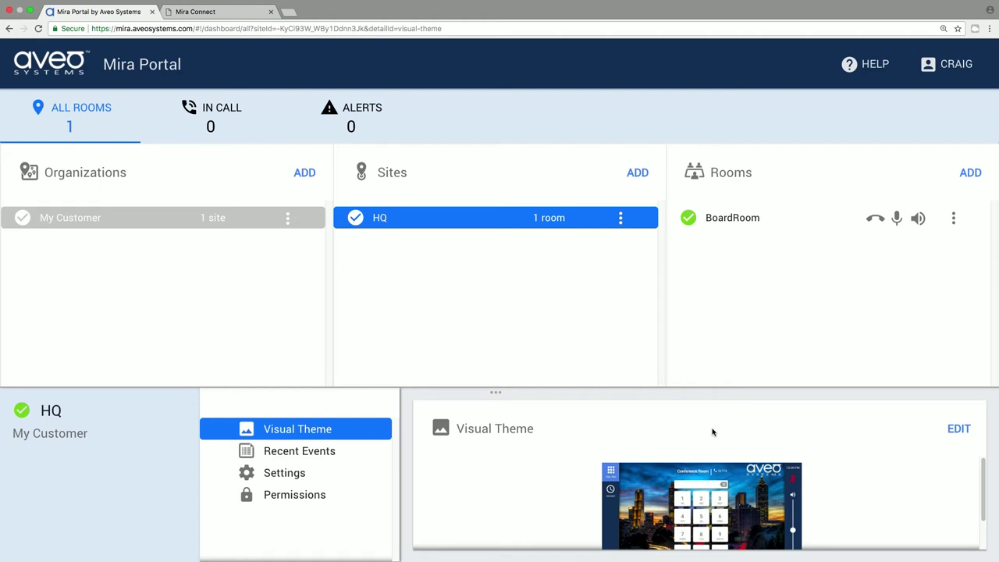
click(728, 224)
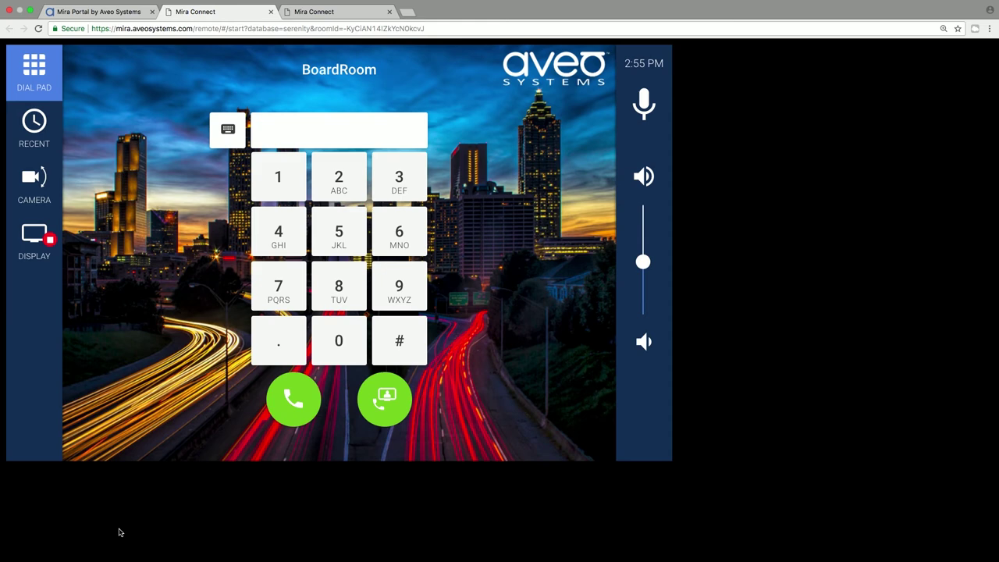
Step: Return to the Mira Portal tab showing BoardRoom's Equipment page
click(107, 12)
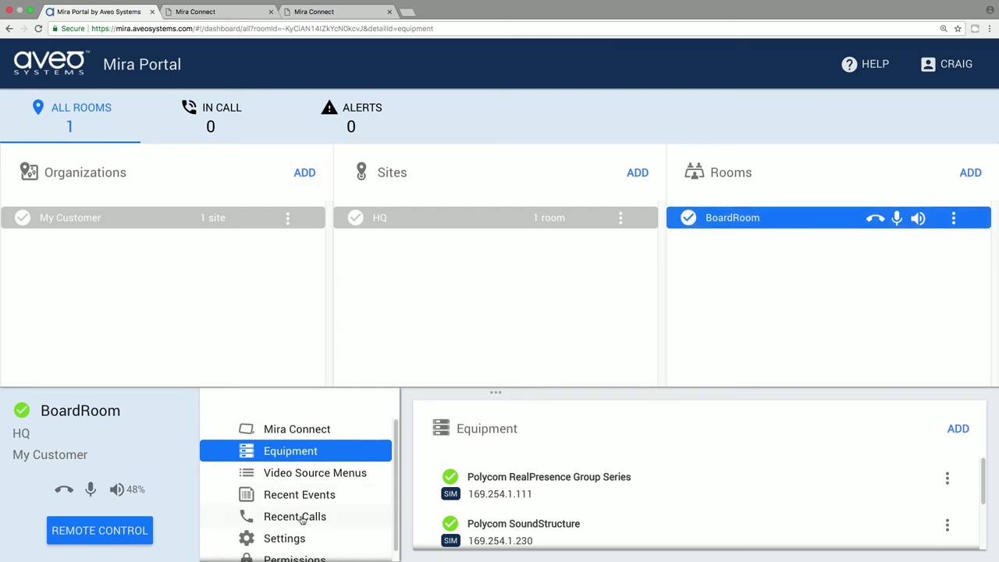
Step: Edit BoardRoom's settings, entering the dial-in phone number in the first Number field with type PSTN
click(292, 540)
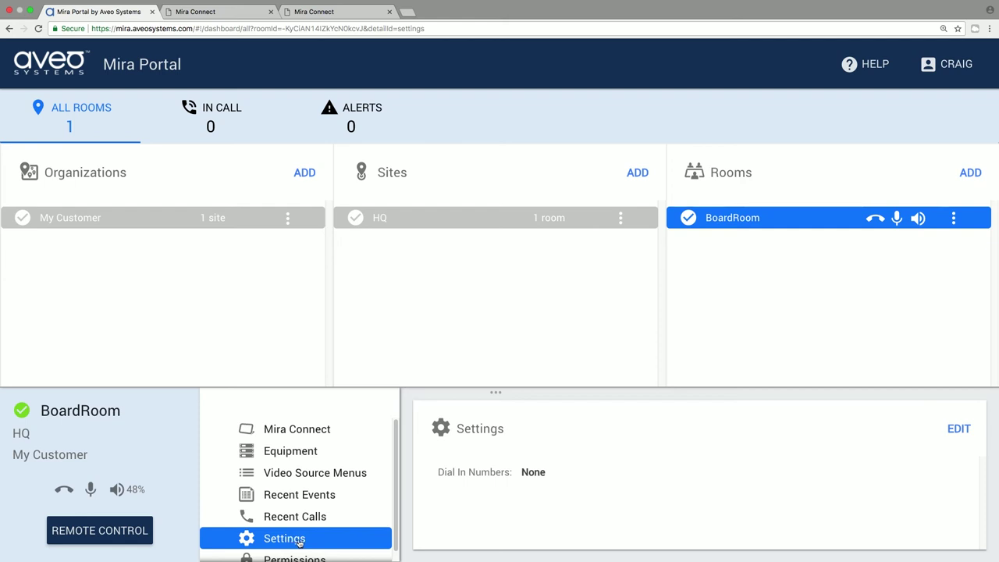
click(945, 428)
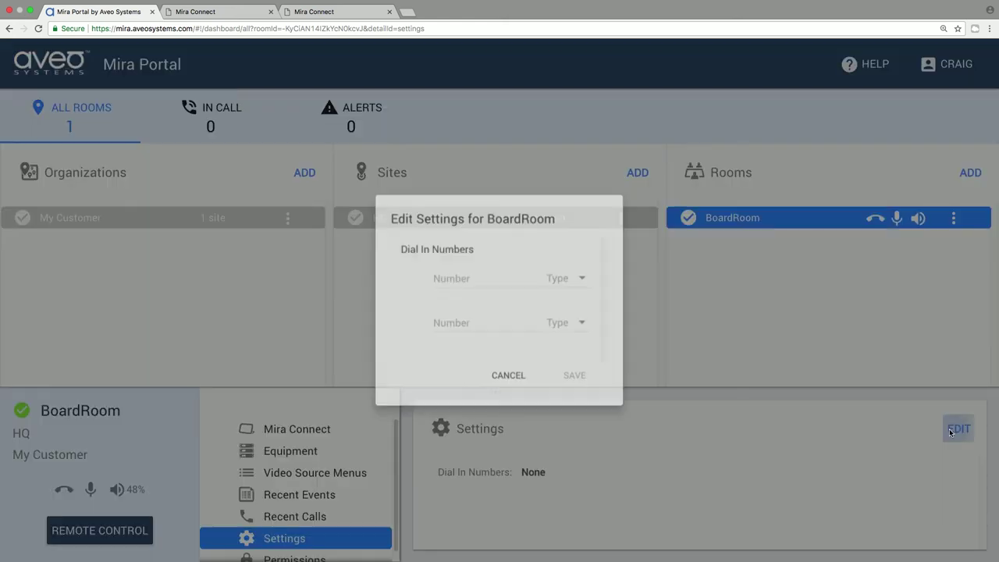
click(446, 273)
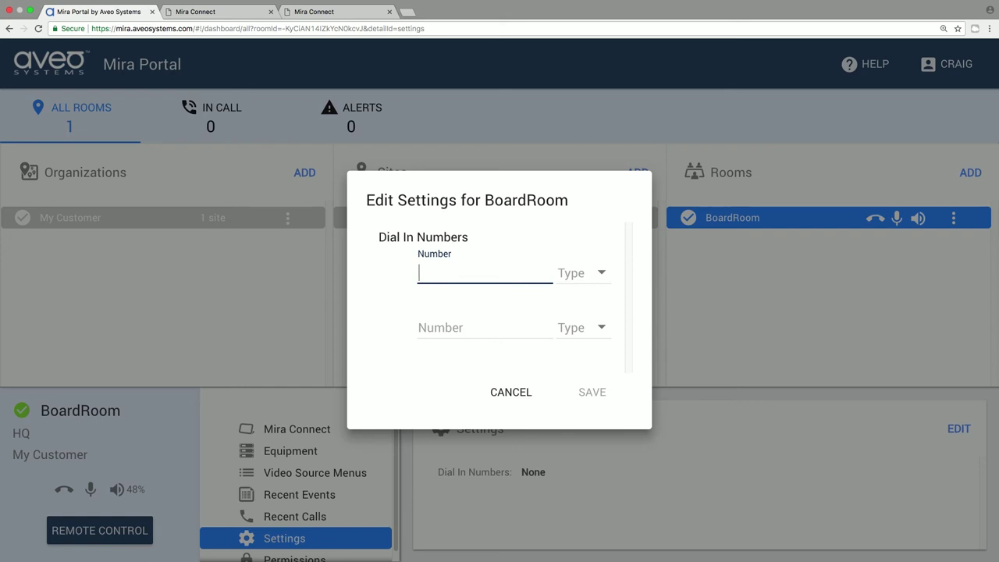
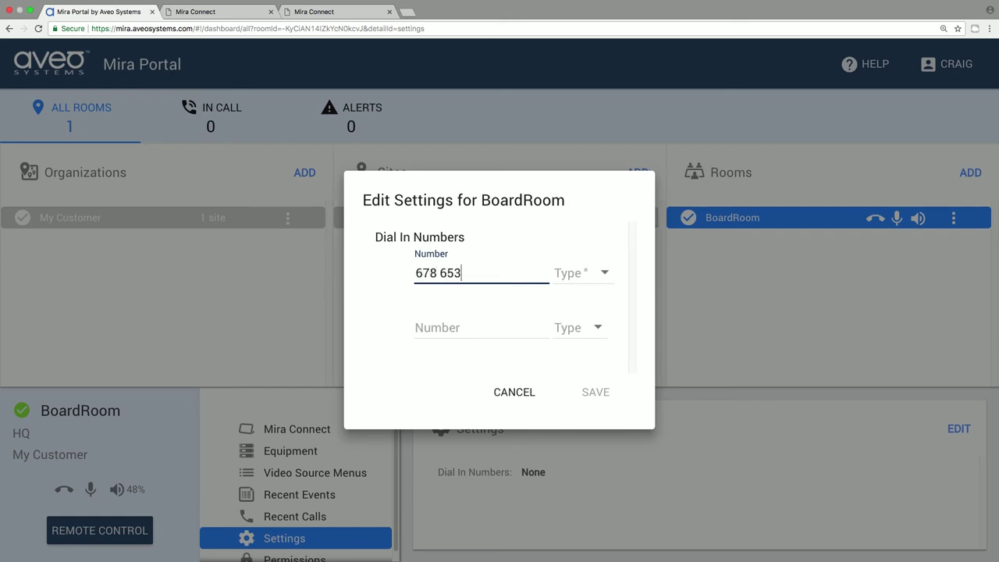
click(607, 272)
click(585, 292)
Step: Save the Edit Settings for BoardRoom dialog so the PSTN dial-in number is stored
click(594, 393)
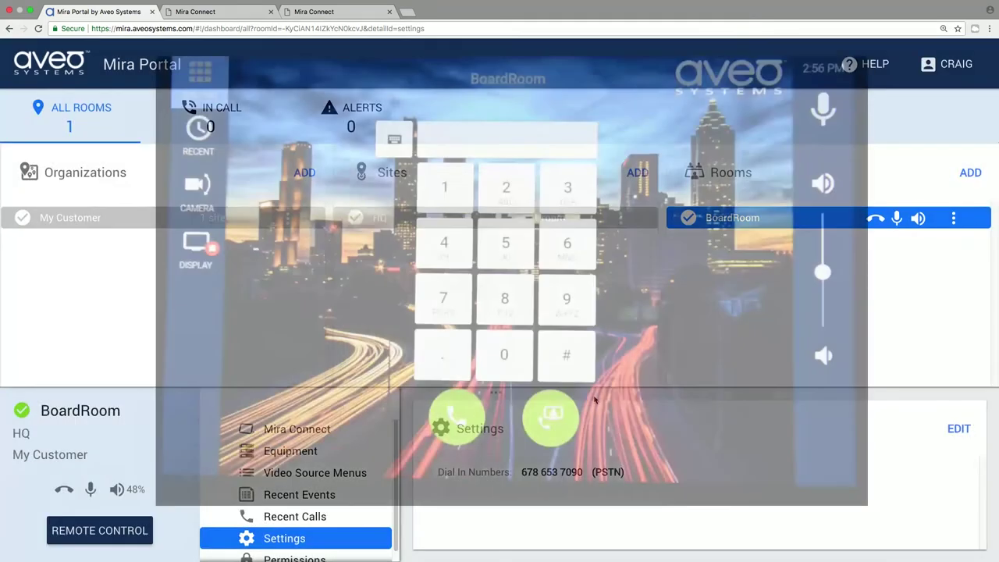